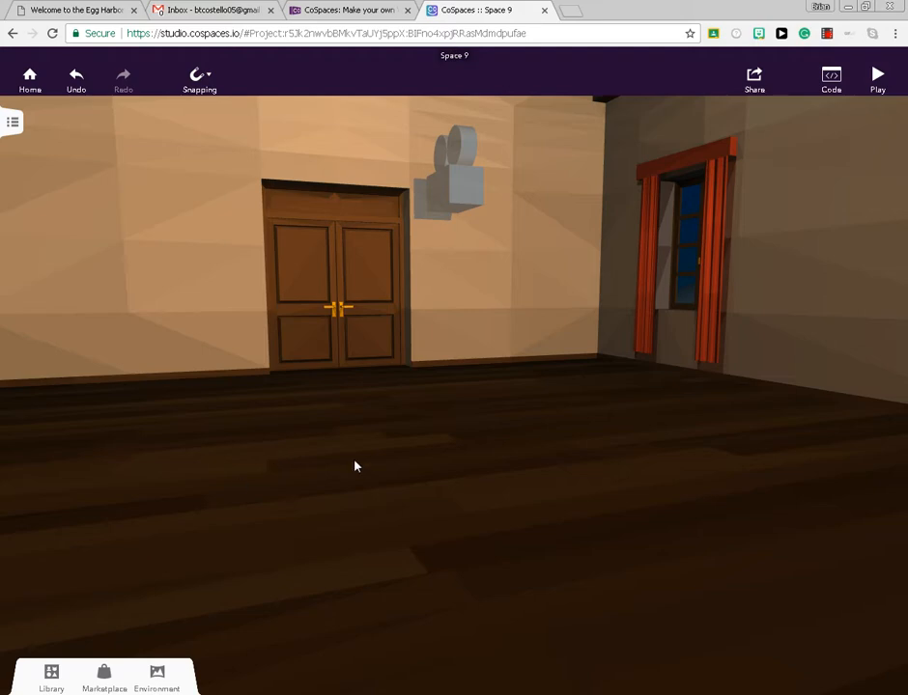
# - Place a cube from the building blocks on the open floor of the room
pyautogui.moveTo(354, 467); pyautogui.dragTo(433, 515)
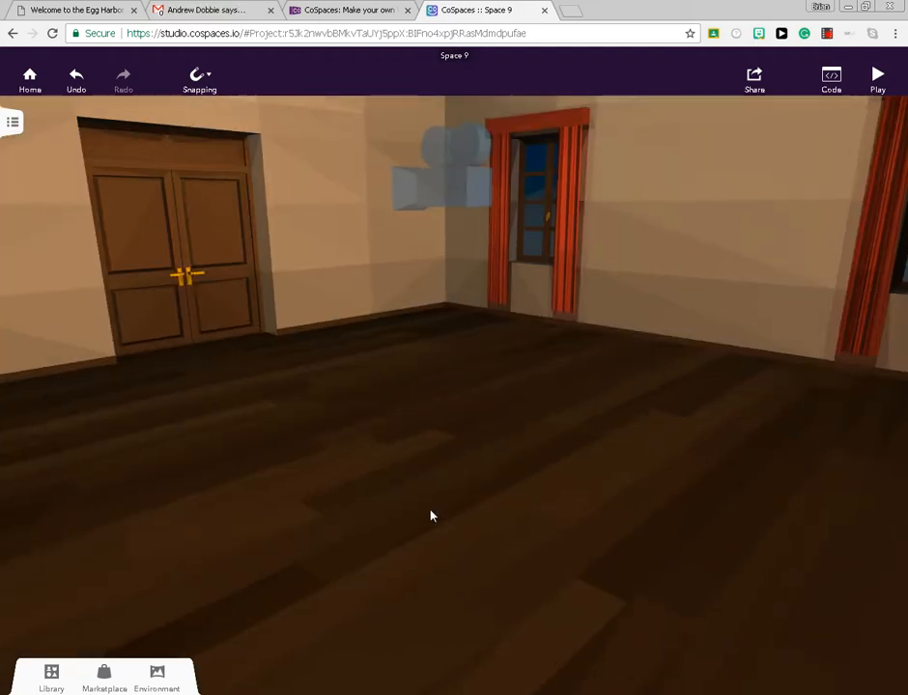
pyautogui.click(53, 676)
pyautogui.click(128, 561)
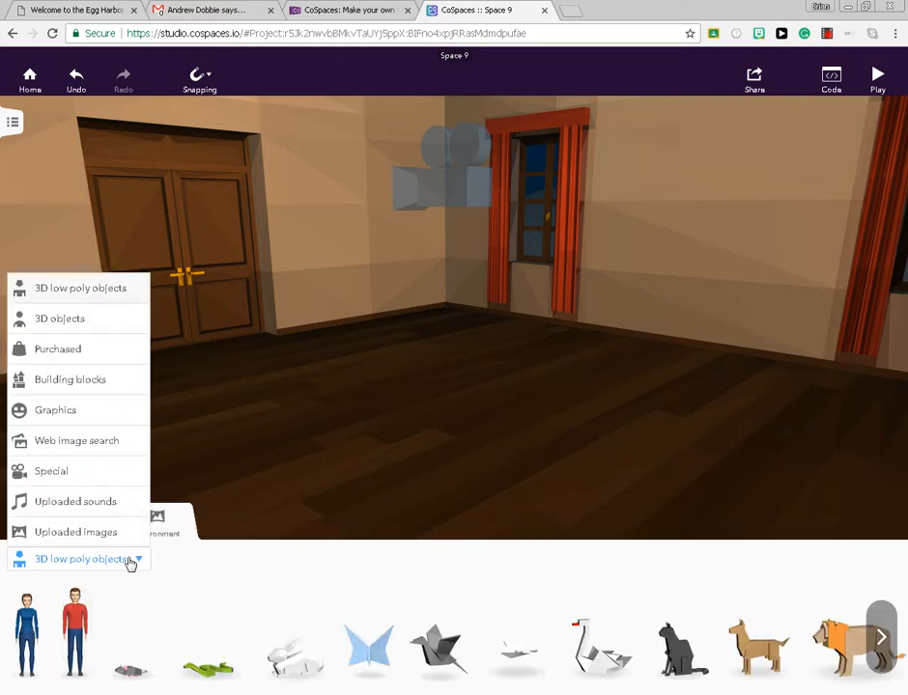
pyautogui.click(93, 383)
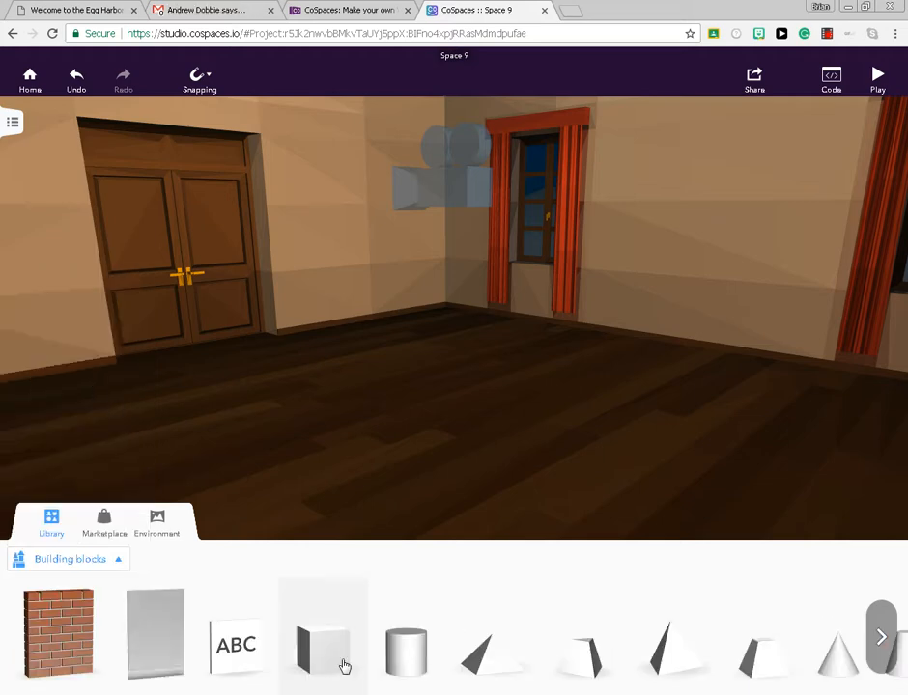
pyautogui.moveTo(345, 666); pyautogui.dragTo(402, 440)
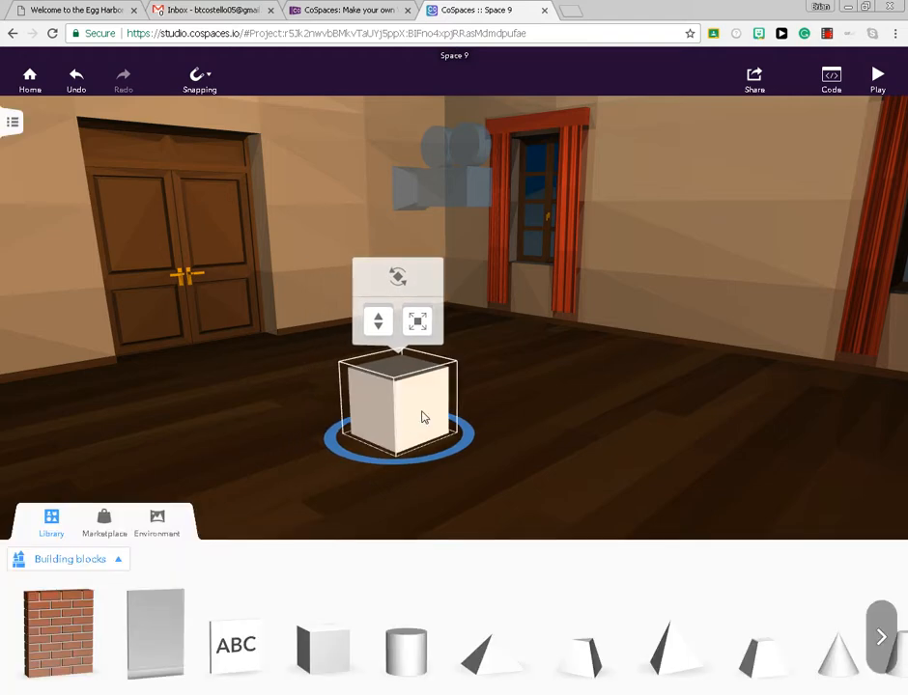
# - Resize the cube into a narrow post with X 0.2, Y 0.2 and Z 0.6
pyautogui.click(422, 418)
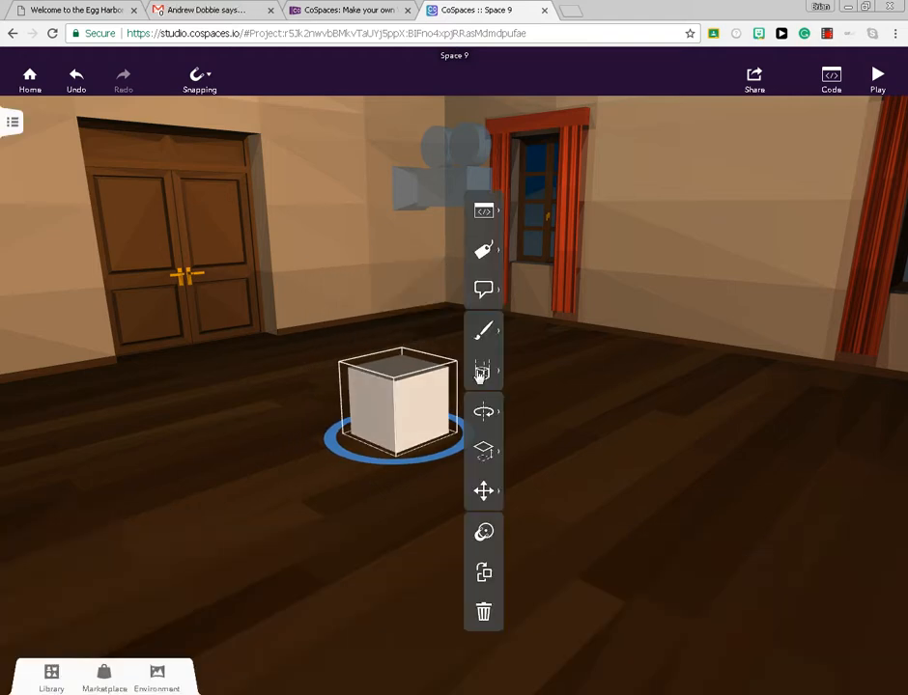
pyautogui.click(484, 373)
pyautogui.moveTo(561, 349); pyautogui.dragTo(556, 350)
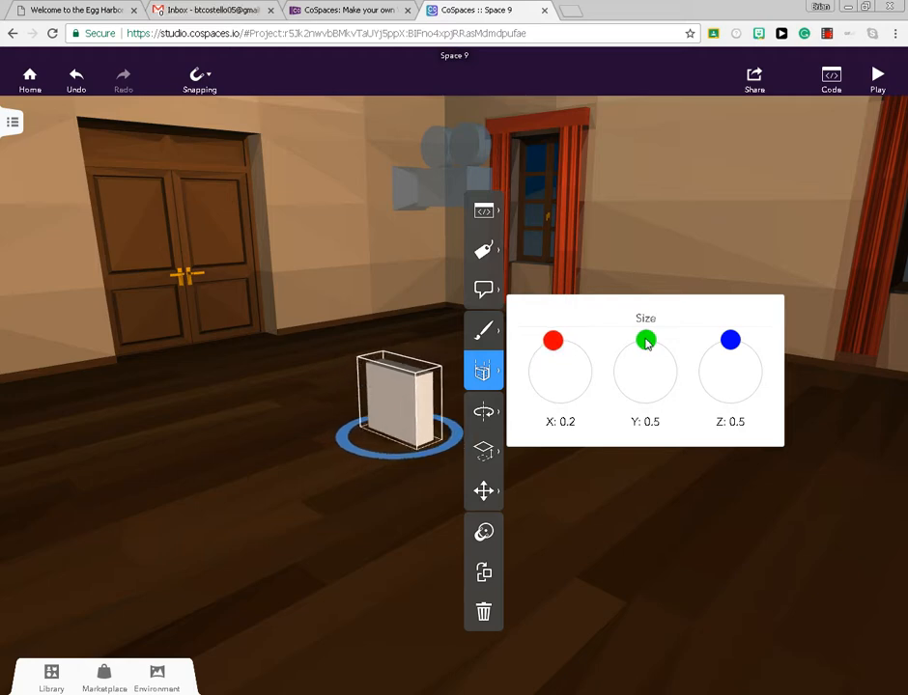
pyautogui.moveTo(645, 340); pyautogui.dragTo(638, 346)
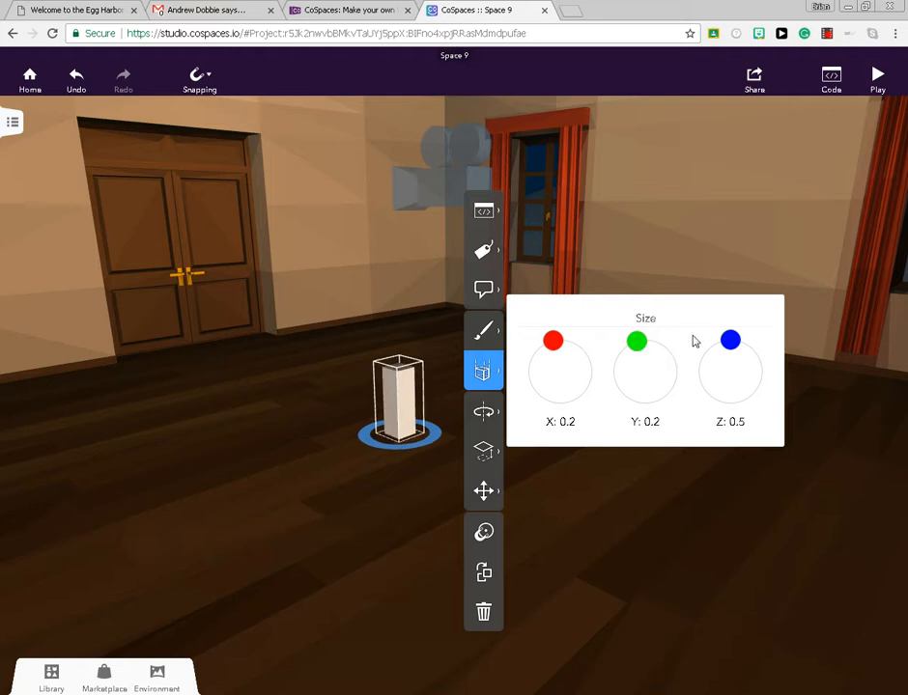
pyautogui.moveTo(730, 340); pyautogui.dragTo(734, 340)
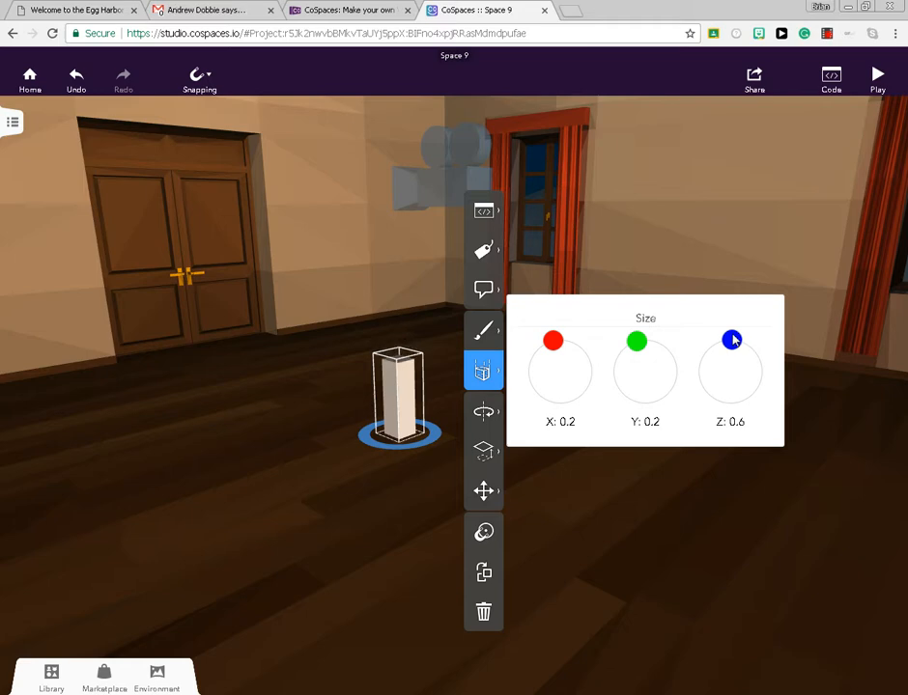
# - Move the post farther back on the floor and place a duplicate of it a short distance to its right
pyautogui.moveTo(408, 399); pyautogui.dragTo(454, 375)
pyautogui.click(454, 374)
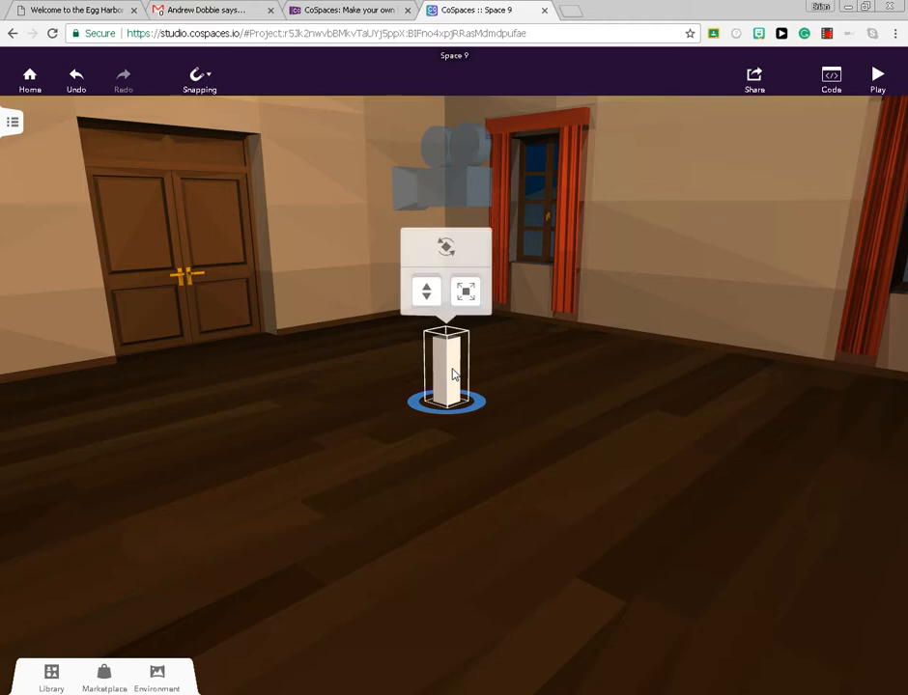
pyautogui.rightClick(454, 375)
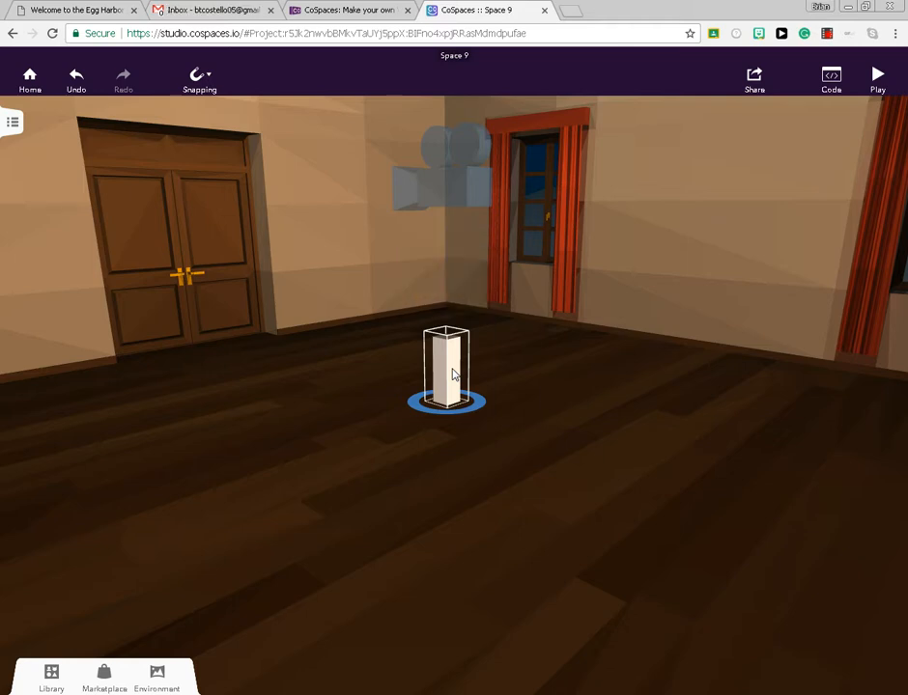
pyautogui.click(513, 526)
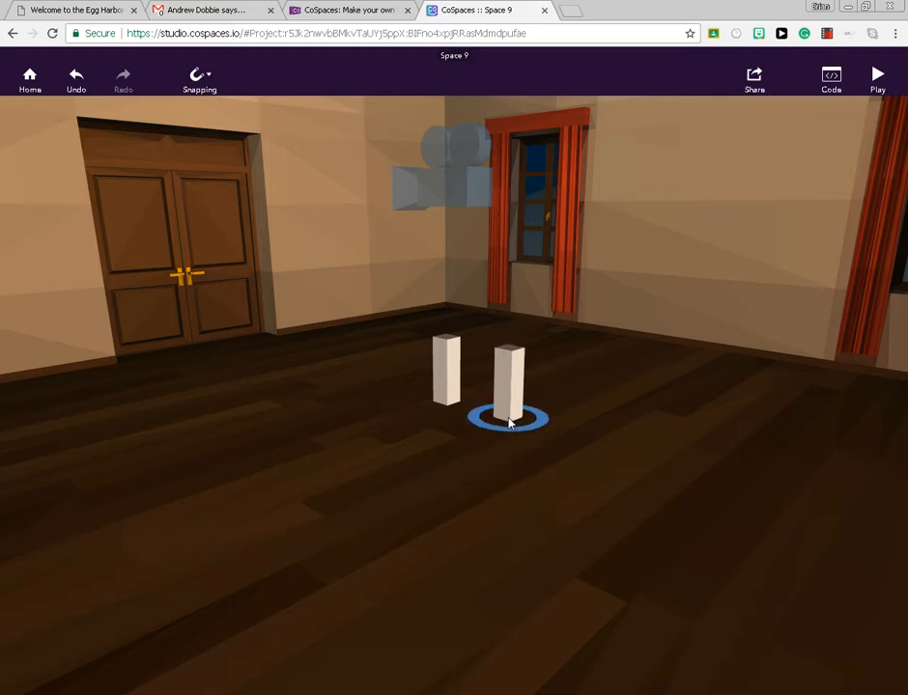
pyautogui.click(510, 422)
# - Duplicate the second post and place the copy in front of the first two as a third leg
pyautogui.rightClick(512, 417)
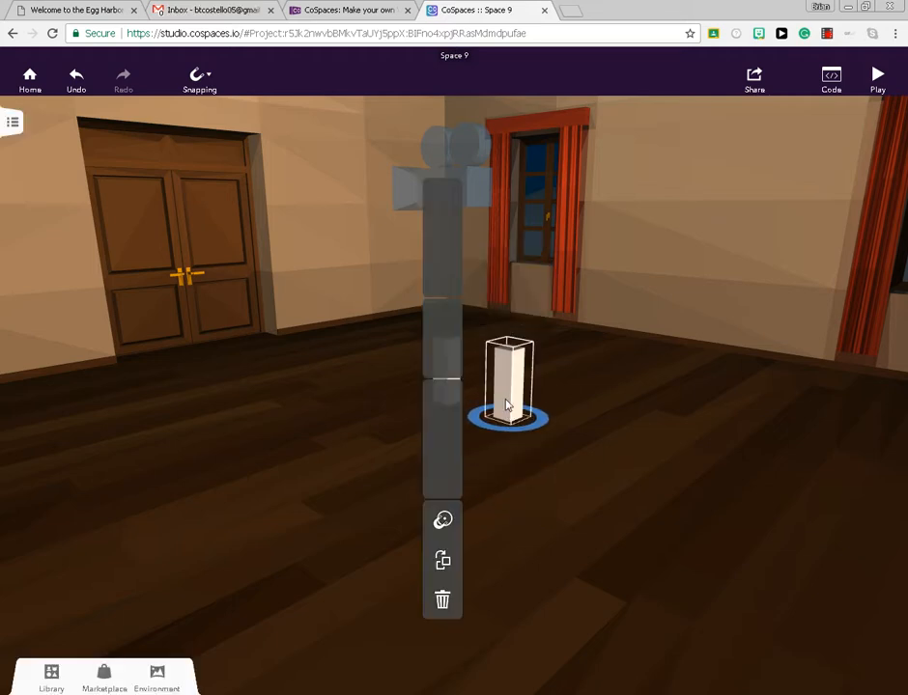
pyautogui.click(443, 560)
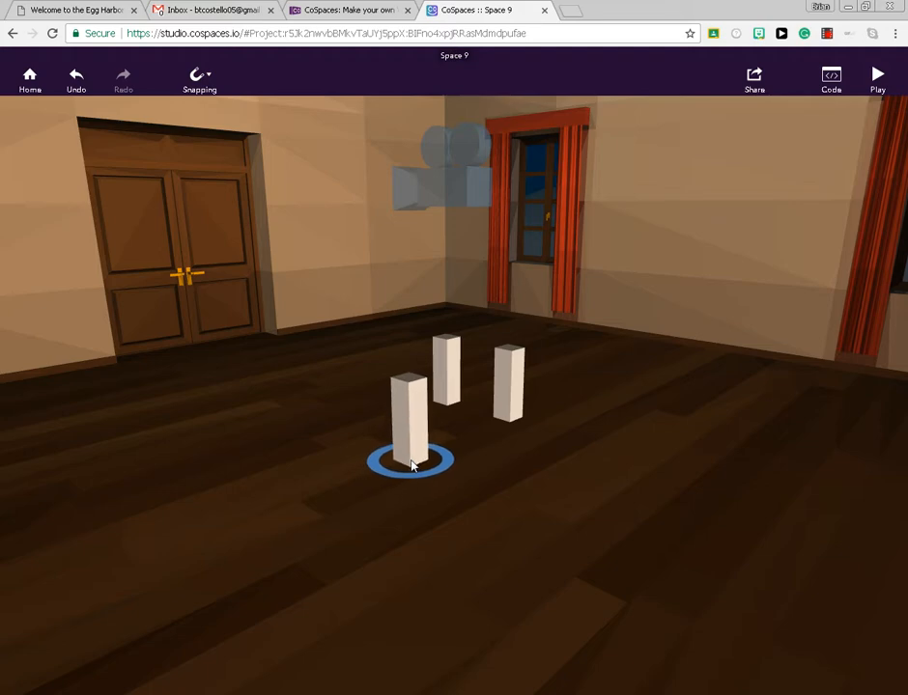
pyautogui.click(414, 465)
# - Duplicate the third post and place the copy at the open corner as the fourth leg
pyautogui.moveTo(347, 495); pyautogui.dragTo(477, 554)
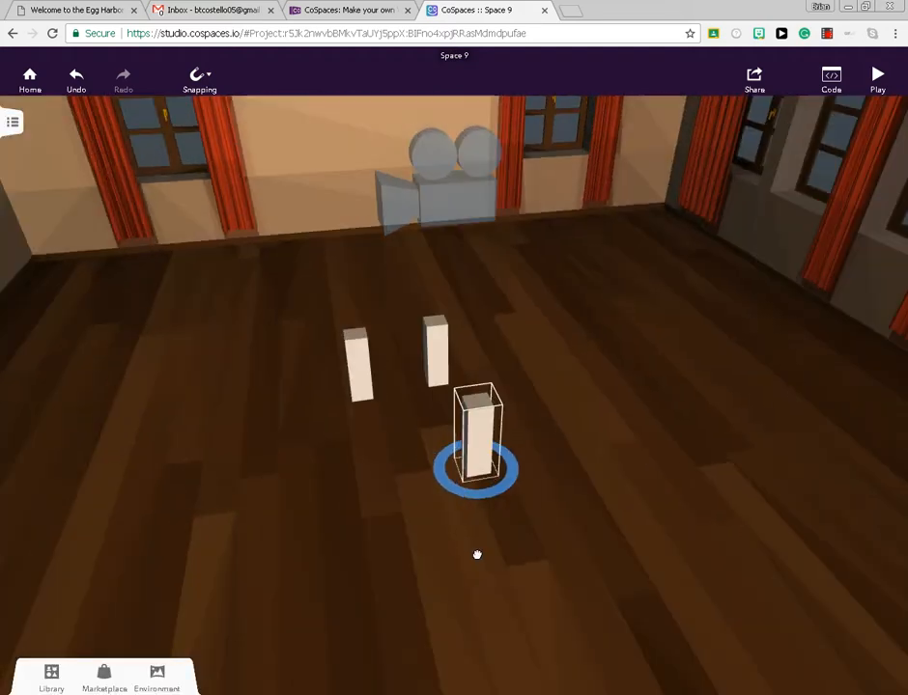
pyautogui.rightClick(473, 461)
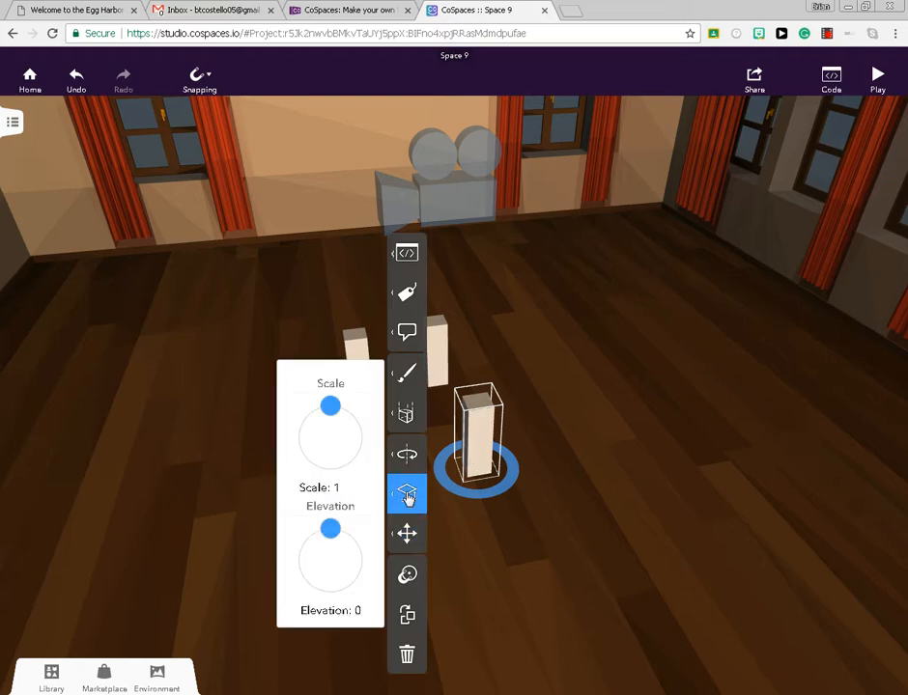
pyautogui.click(407, 615)
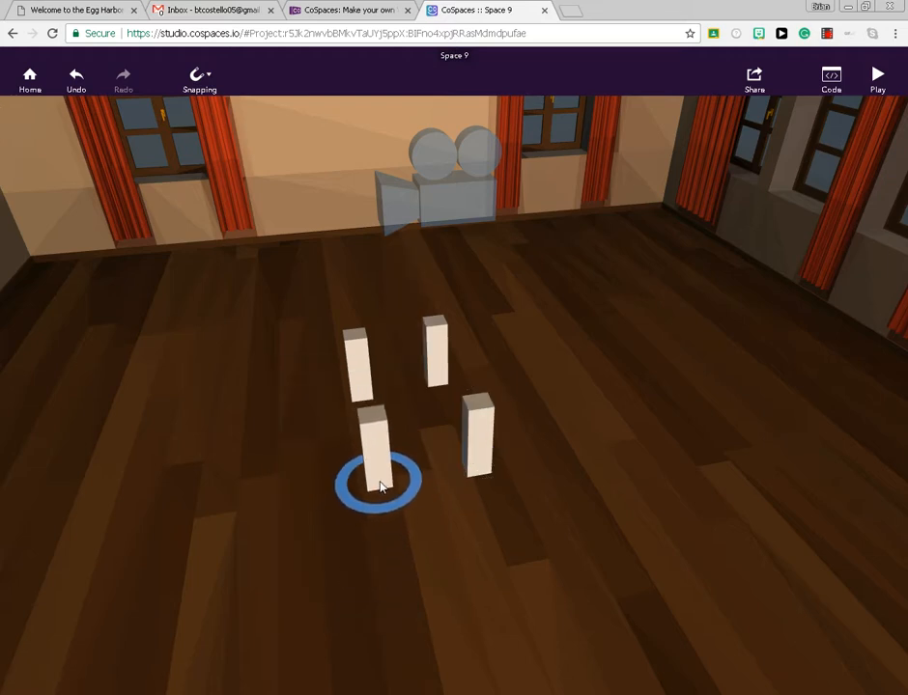
pyautogui.click(381, 488)
pyautogui.click(443, 532)
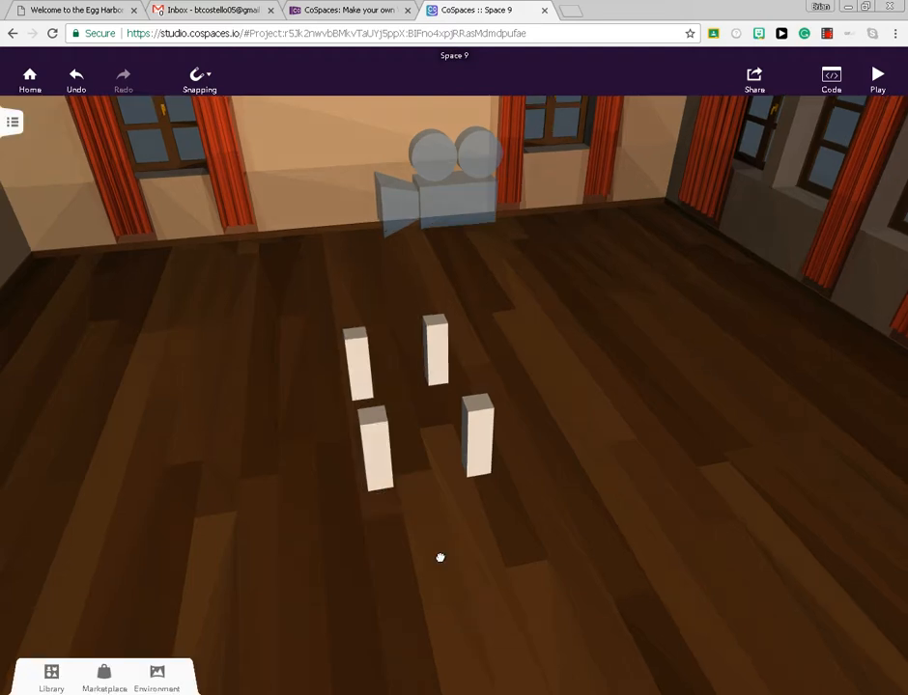
# - Reposition the posts so the four legs stand at the corners of a rectangle
pyautogui.moveTo(439, 555); pyautogui.dragTo(454, 633)
pyautogui.click(403, 474)
pyautogui.press('f')
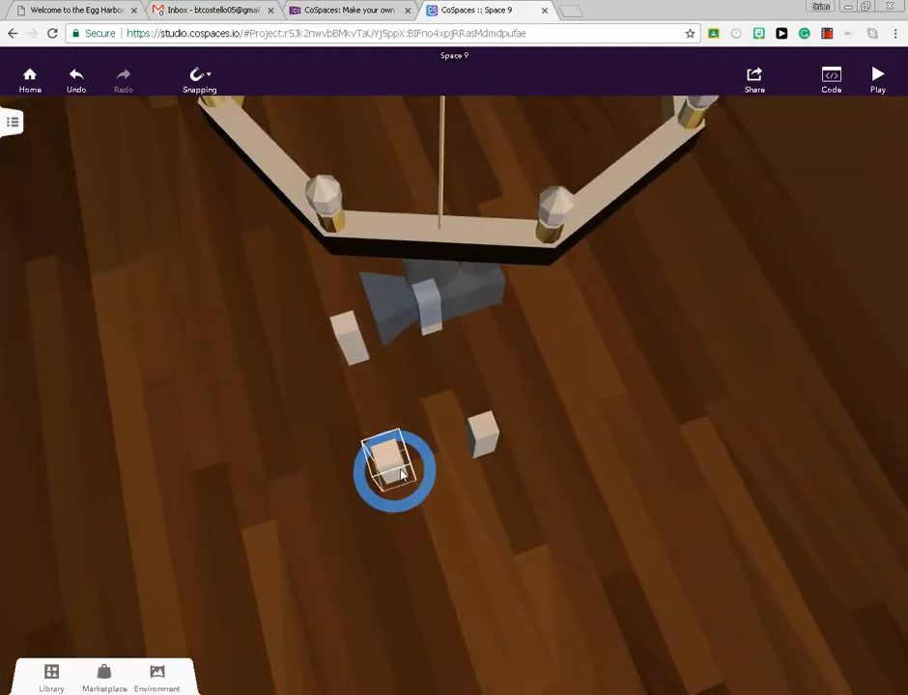
pyautogui.moveTo(402, 474); pyautogui.dragTo(541, 515)
pyautogui.click(463, 481)
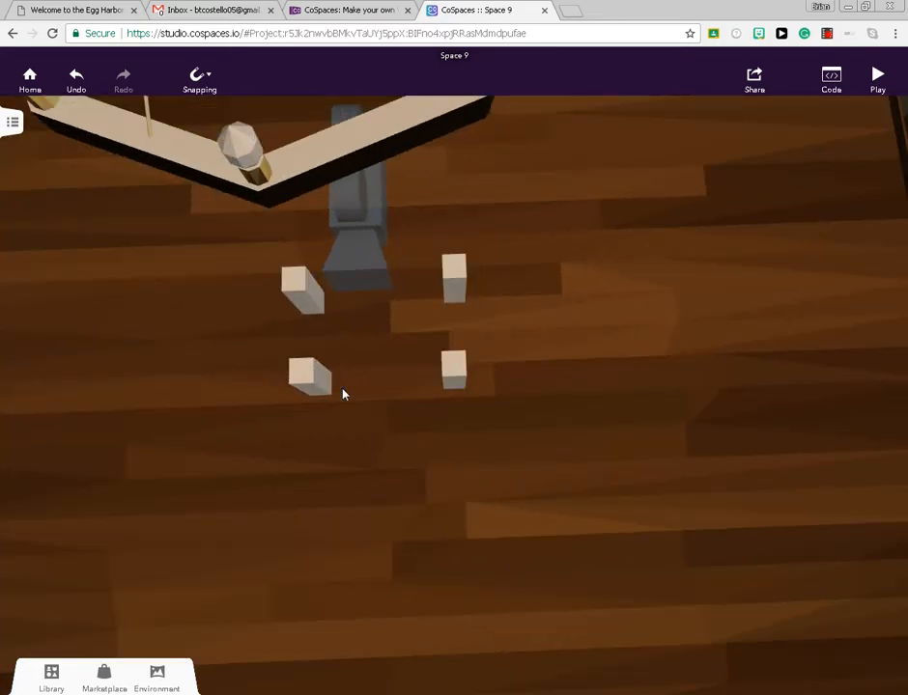
pyautogui.moveTo(411, 441); pyautogui.dragTo(450, 393)
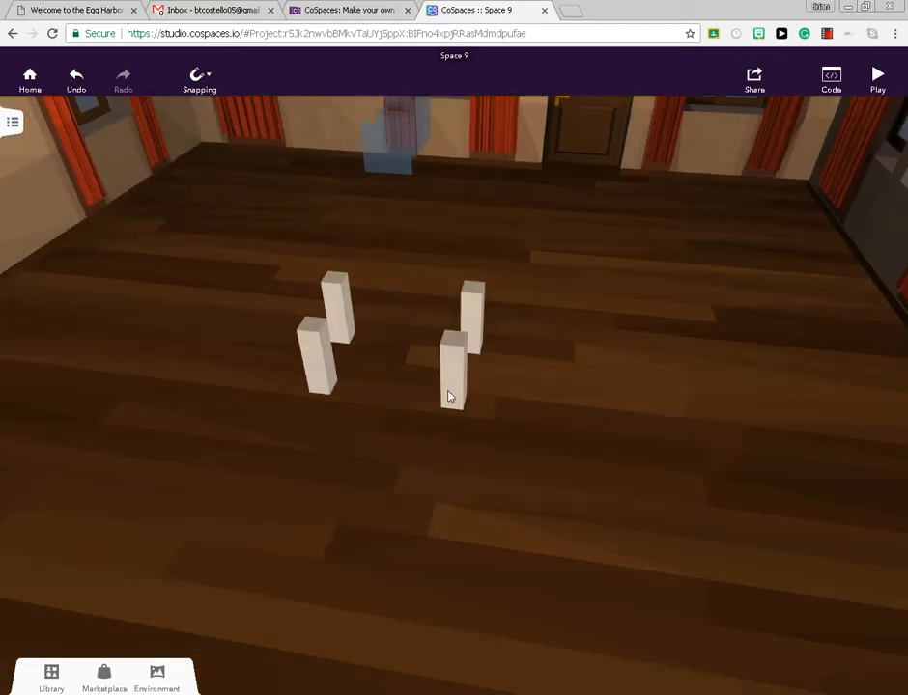
pyautogui.click(474, 336)
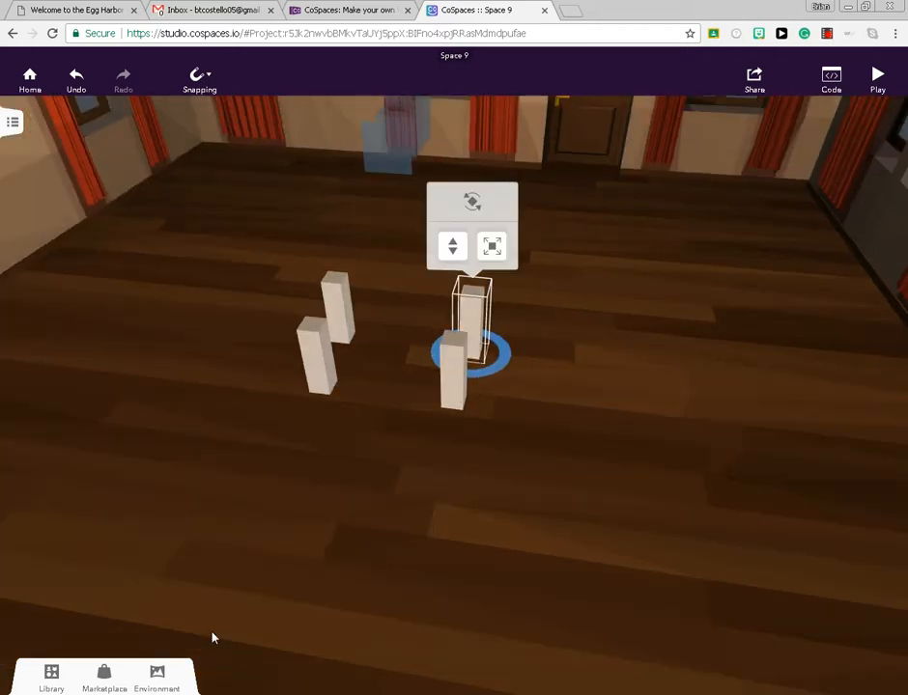
# - Duplicate the front-left leg and place the copy on the floor between the two front legs
pyautogui.click(314, 377)
pyautogui.click(314, 377)
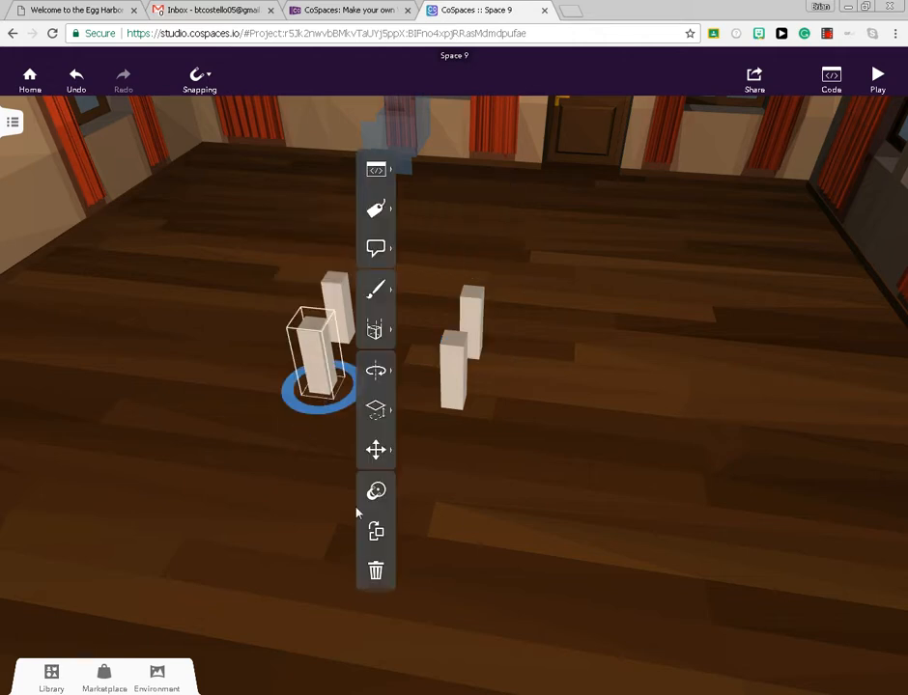
pyautogui.click(379, 543)
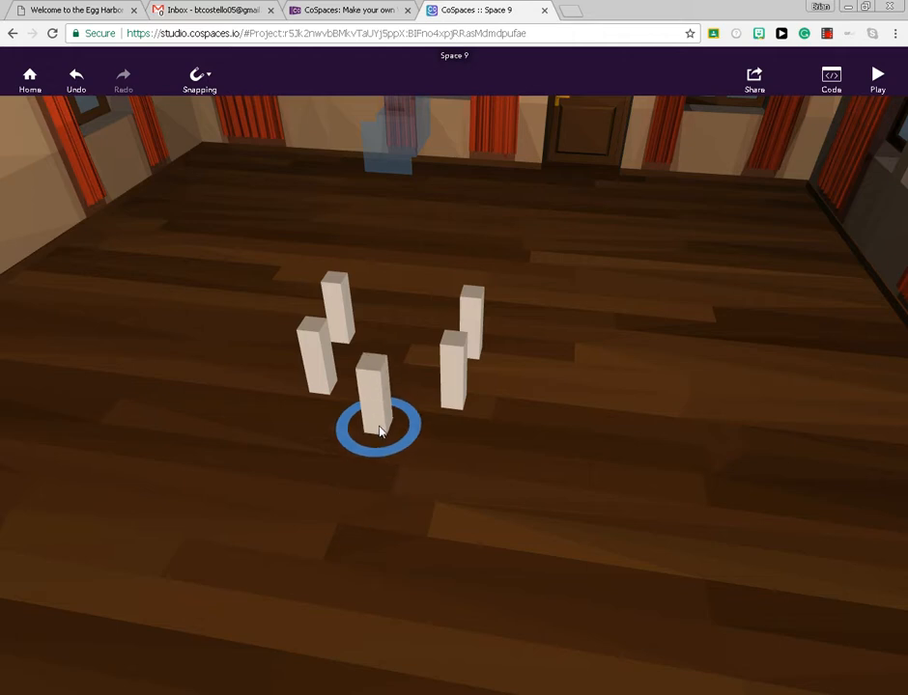
pyautogui.click(375, 411)
# - Rotate the new post to lie horizontally and raise it onto the top of the front-left leg
pyautogui.click(371, 275)
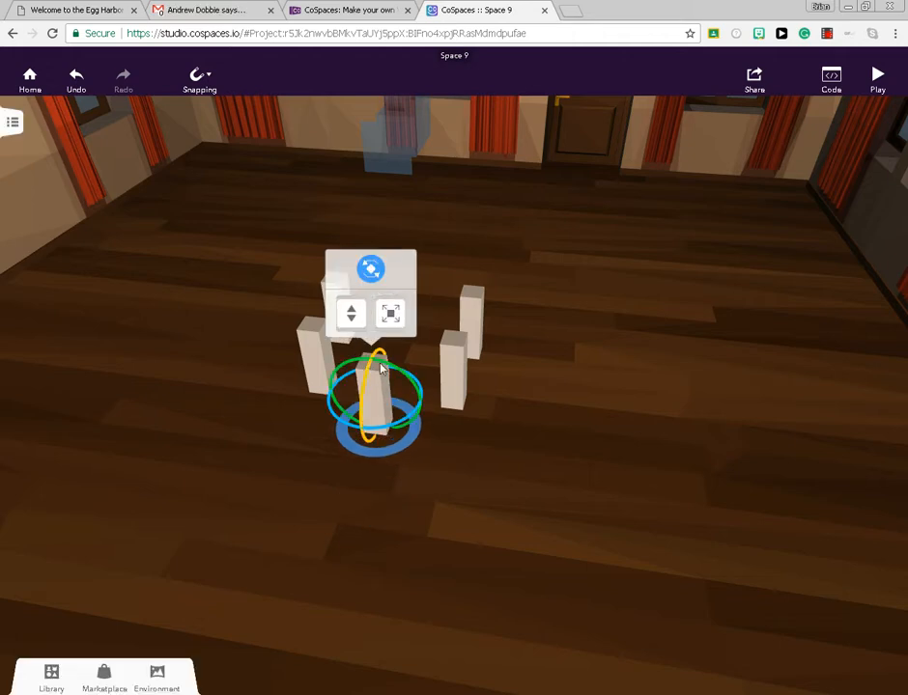
pyautogui.moveTo(394, 370); pyautogui.dragTo(425, 430)
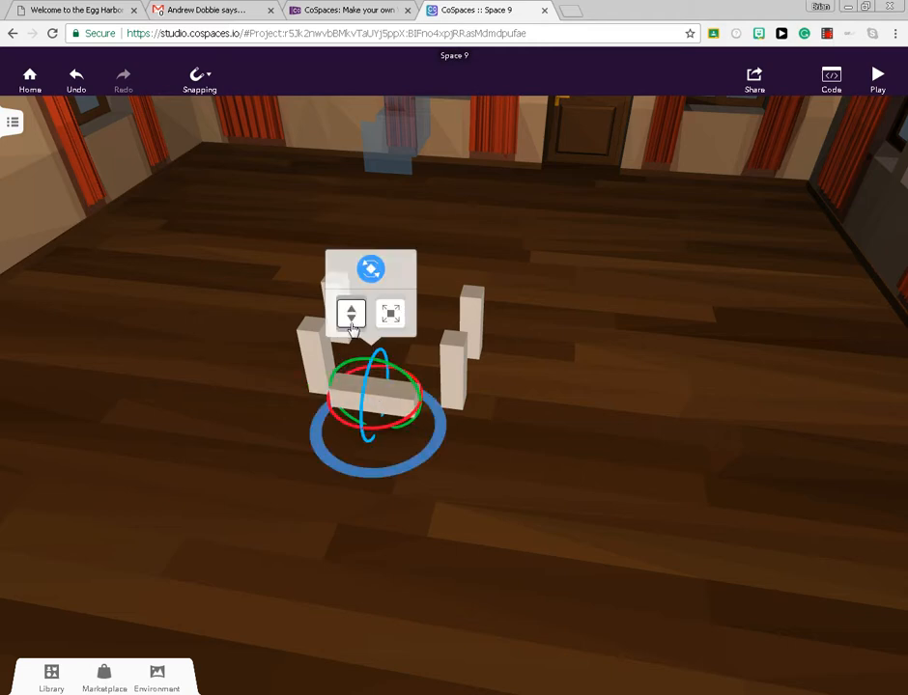
pyautogui.moveTo(349, 310); pyautogui.dragTo(314, 329)
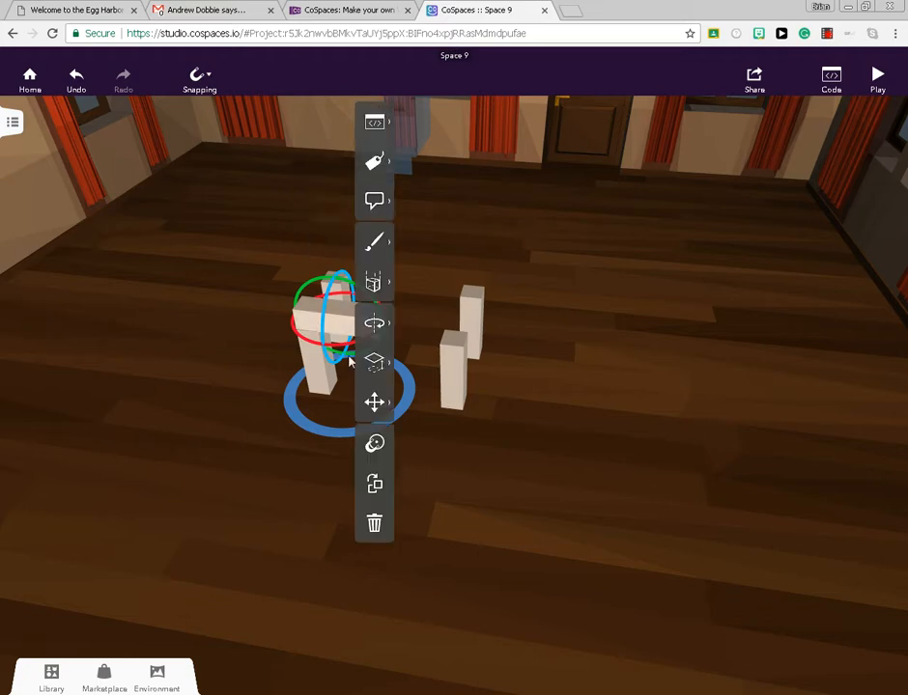
# - Set the horizontal beam's size to X 0.1 and Z 0.9 and position it across the two front legs
pyautogui.moveTo(375, 283)
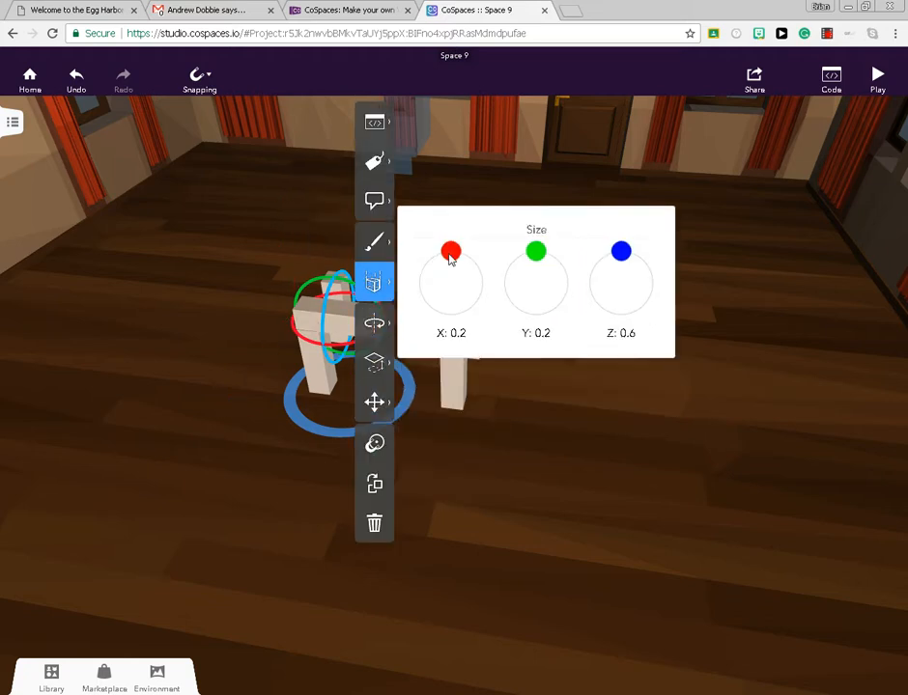
pyautogui.moveTo(449, 257); pyautogui.dragTo(441, 256)
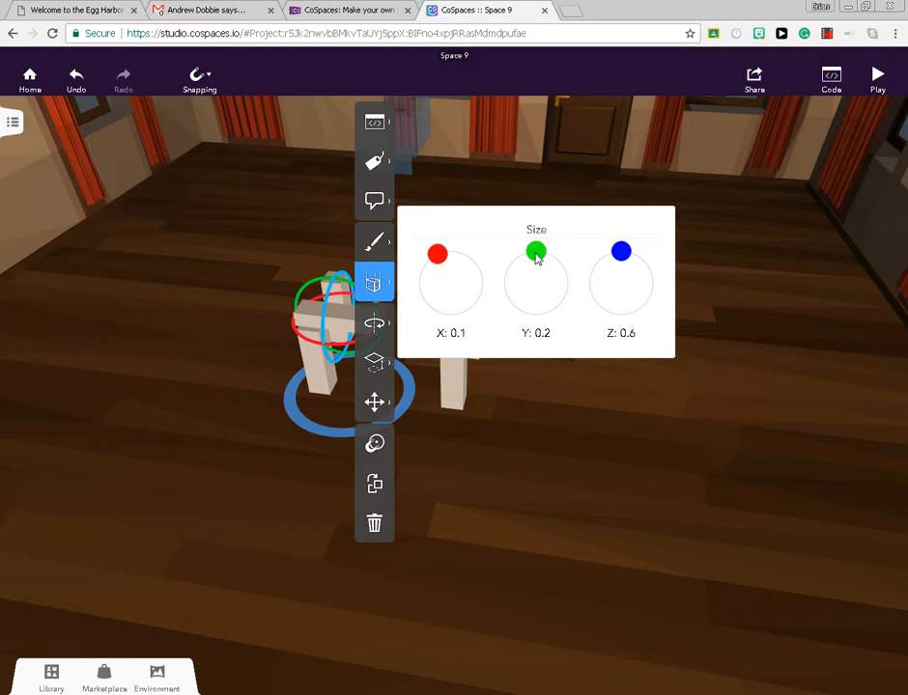
pyautogui.moveTo(538, 257); pyautogui.dragTo(539, 257)
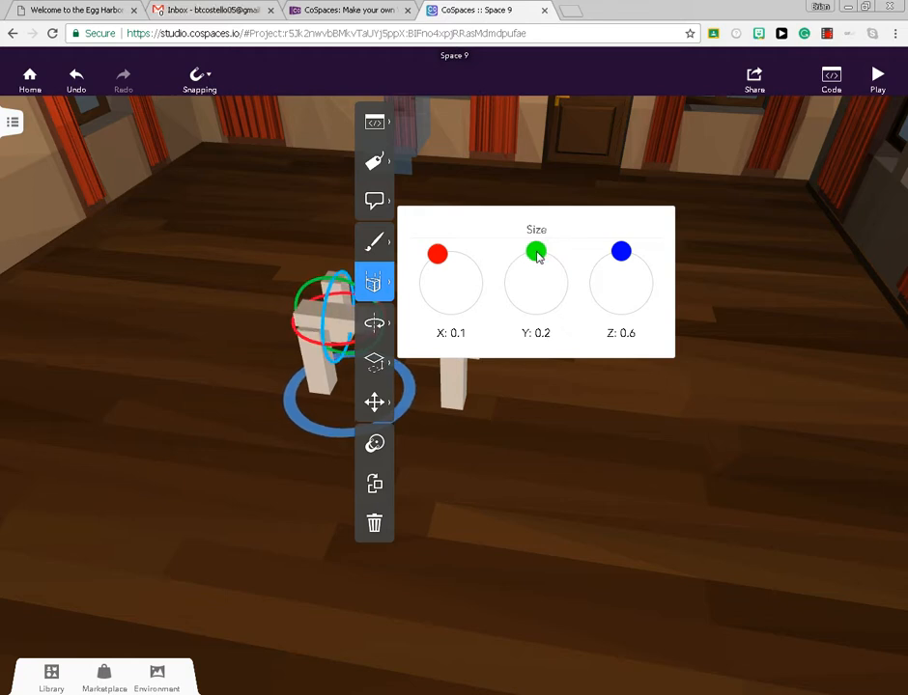
pyautogui.moveTo(621, 257); pyautogui.dragTo(630, 256)
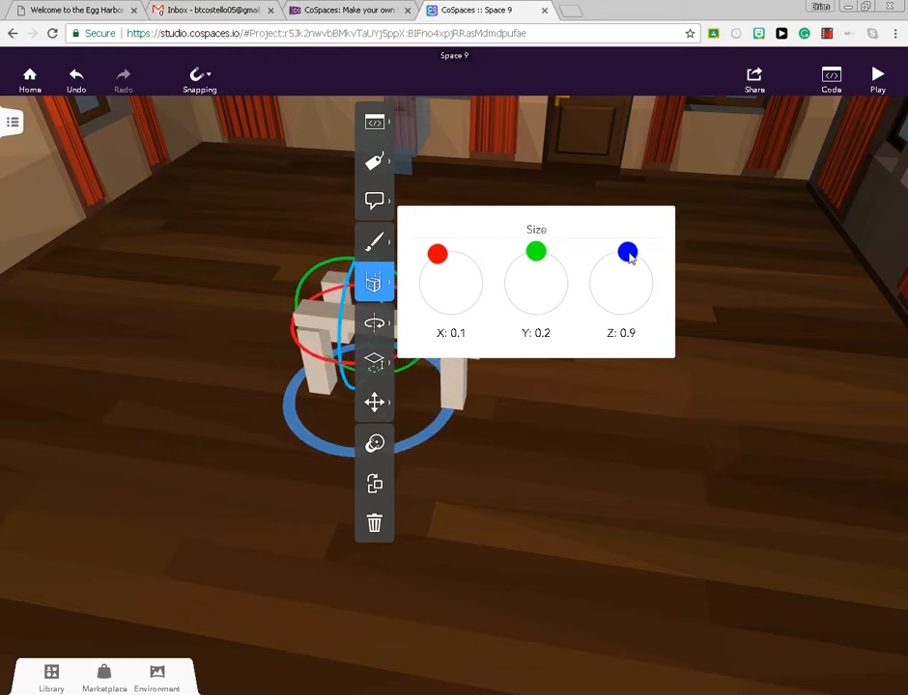
pyautogui.click(334, 331)
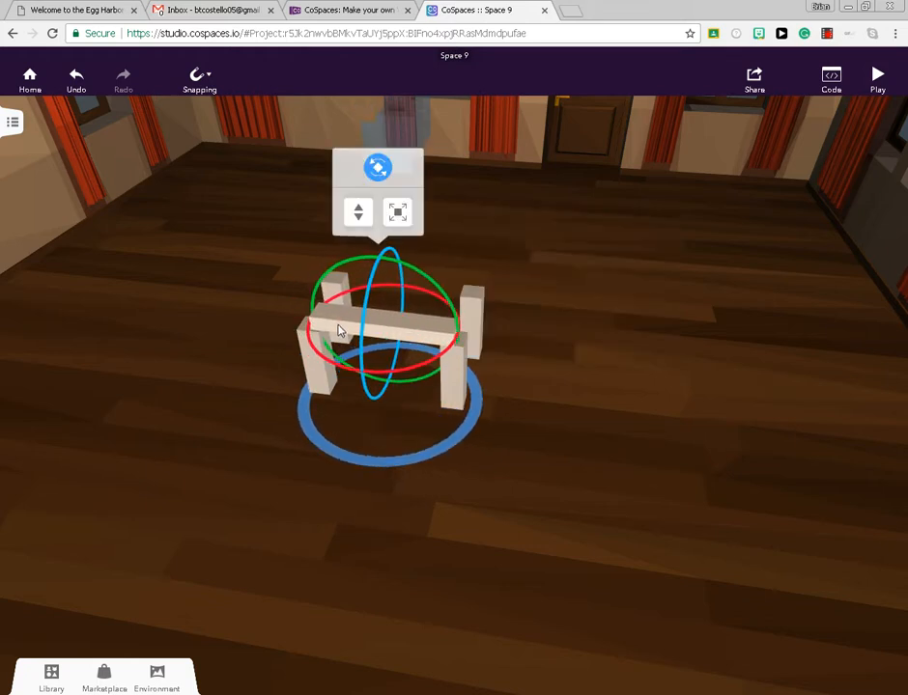
# - Lengthen the beam further along Z and center it so both ends overhang the front legs
pyautogui.click(338, 330)
pyautogui.click(401, 285)
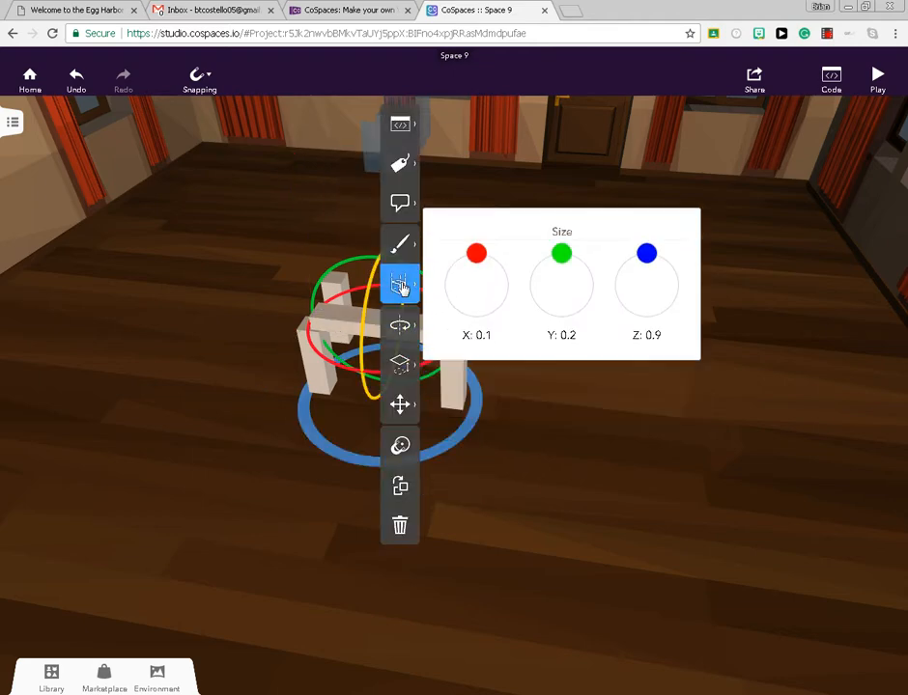
pyautogui.moveTo(650, 255); pyautogui.dragTo(655, 256)
pyautogui.moveTo(351, 336); pyautogui.dragTo(318, 319)
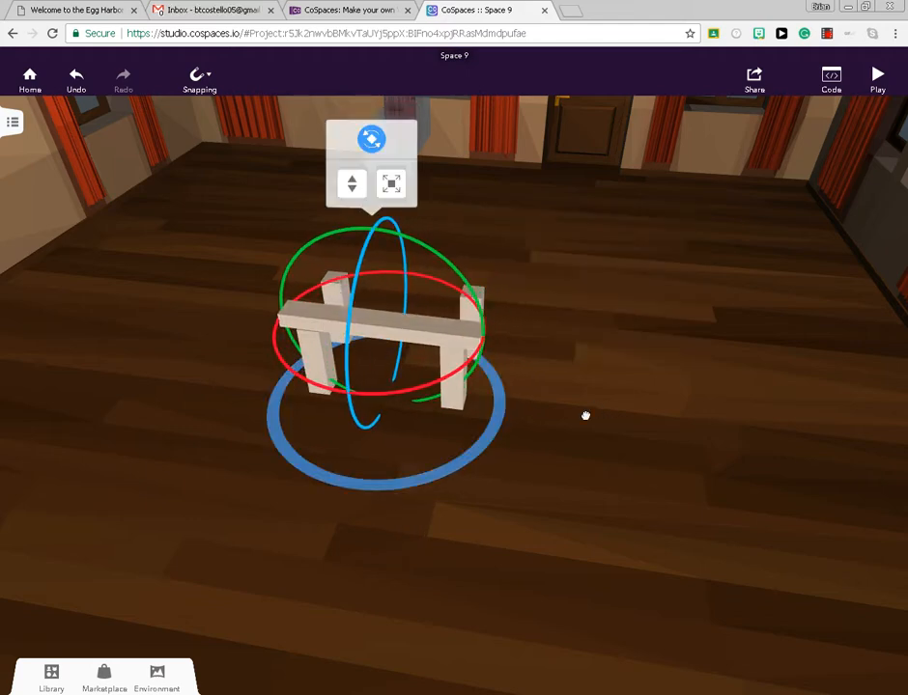
# - Duplicate the horizontal beam and place the copy across the two uncovered back legs, parallel to the first beam
pyautogui.moveTo(585, 415); pyautogui.dragTo(399, 507)
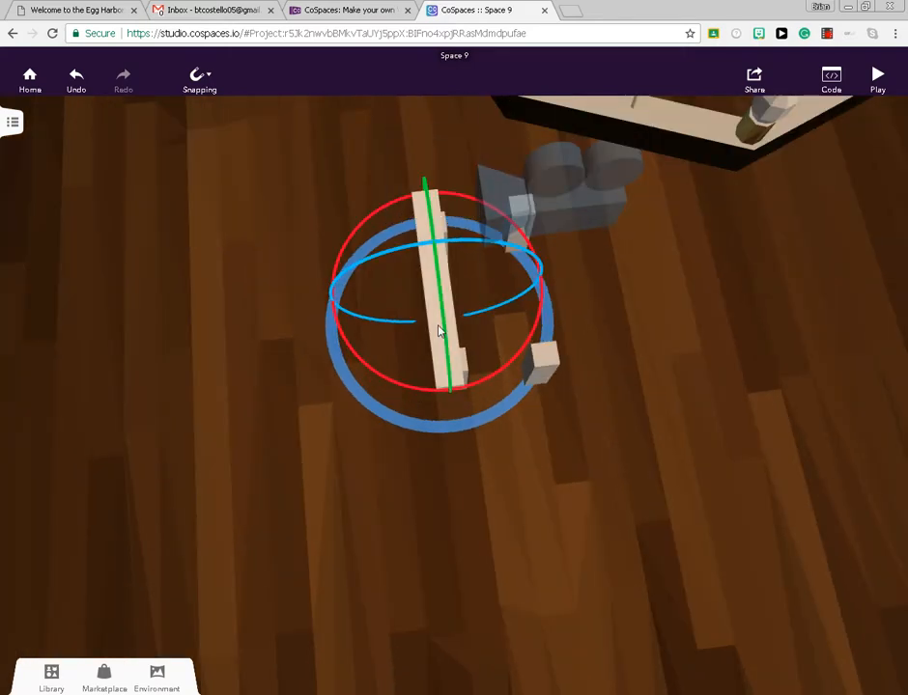
pyautogui.click(439, 331)
pyautogui.click(497, 482)
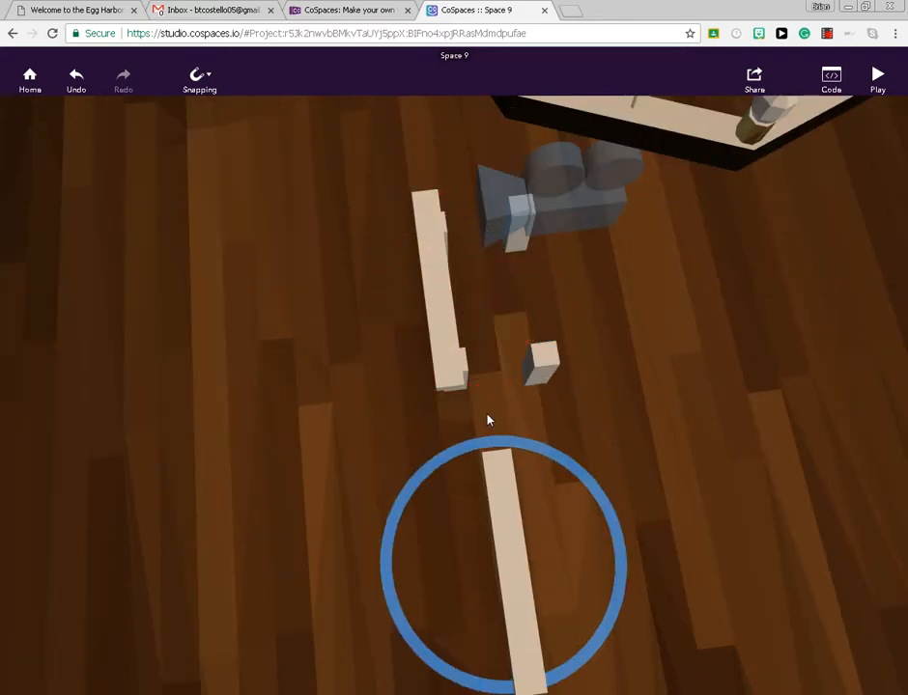
pyautogui.click(519, 187)
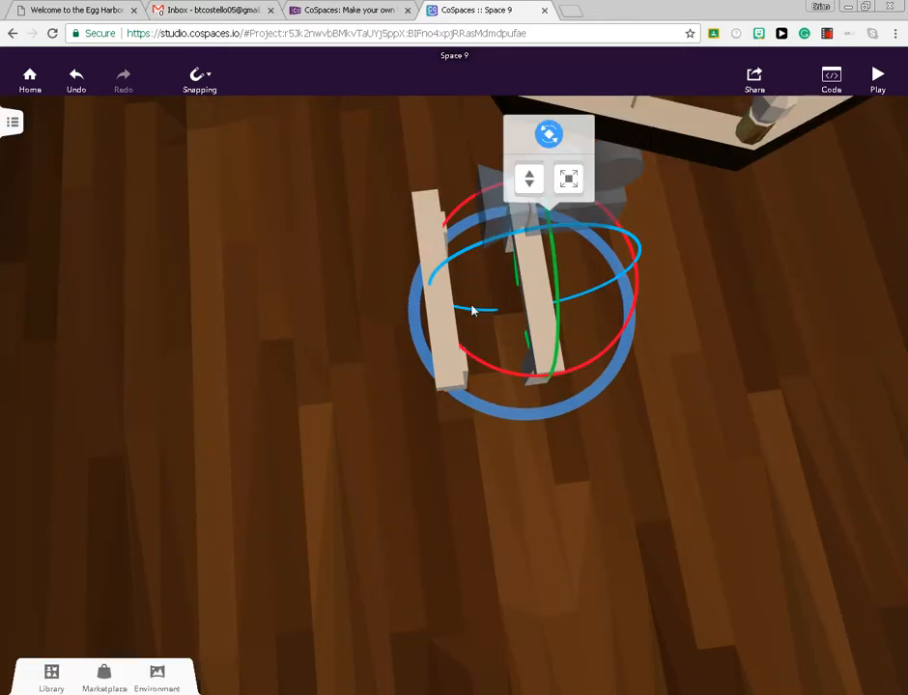
pyautogui.moveTo(473, 311); pyautogui.dragTo(521, 312)
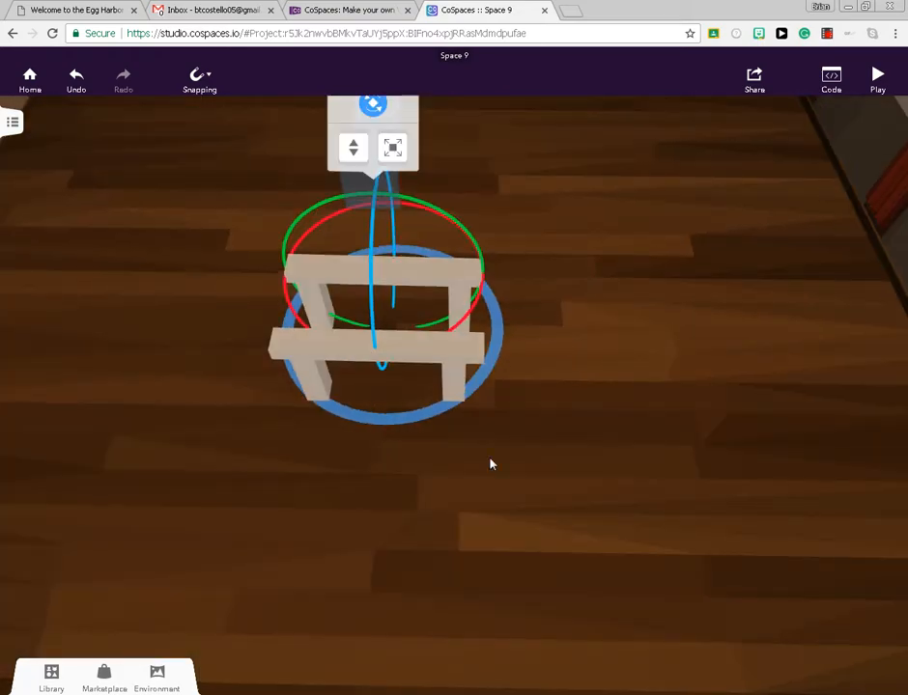
# - Lower both horizontal beams so that they rest directly on top of their legs
pyautogui.moveTo(490, 464); pyautogui.dragTo(434, 320)
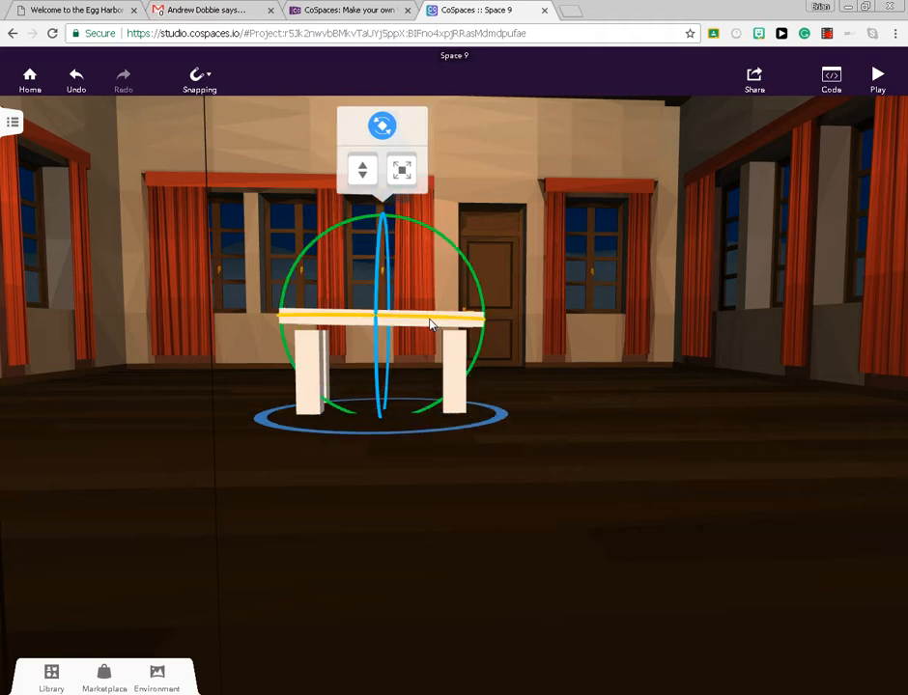
pyautogui.moveTo(362, 172); pyautogui.dragTo(364, 187)
pyautogui.moveTo(489, 331); pyautogui.dragTo(515, 338)
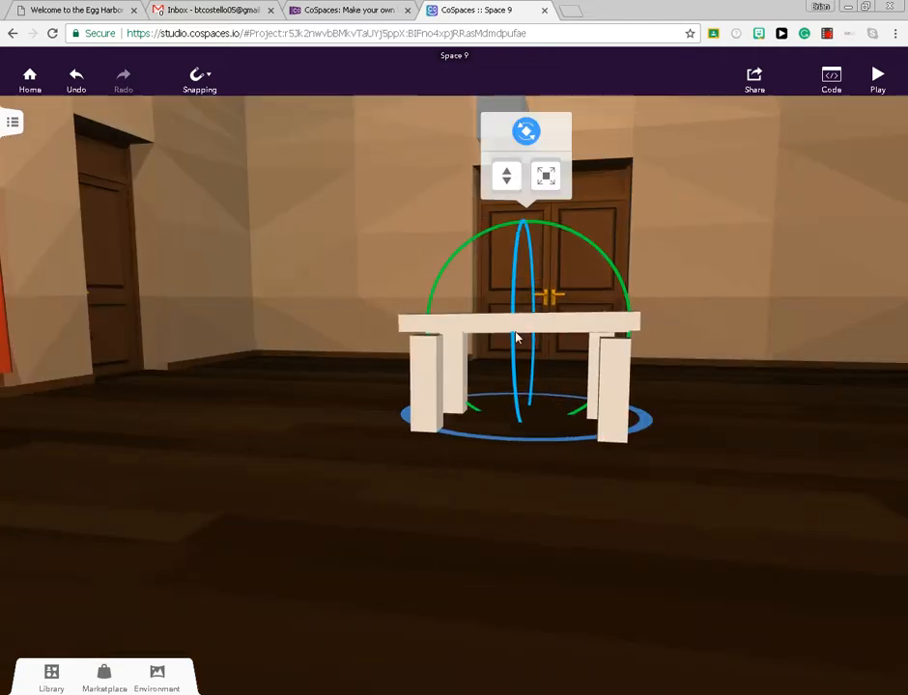
pyautogui.moveTo(497, 157); pyautogui.dragTo(500, 174)
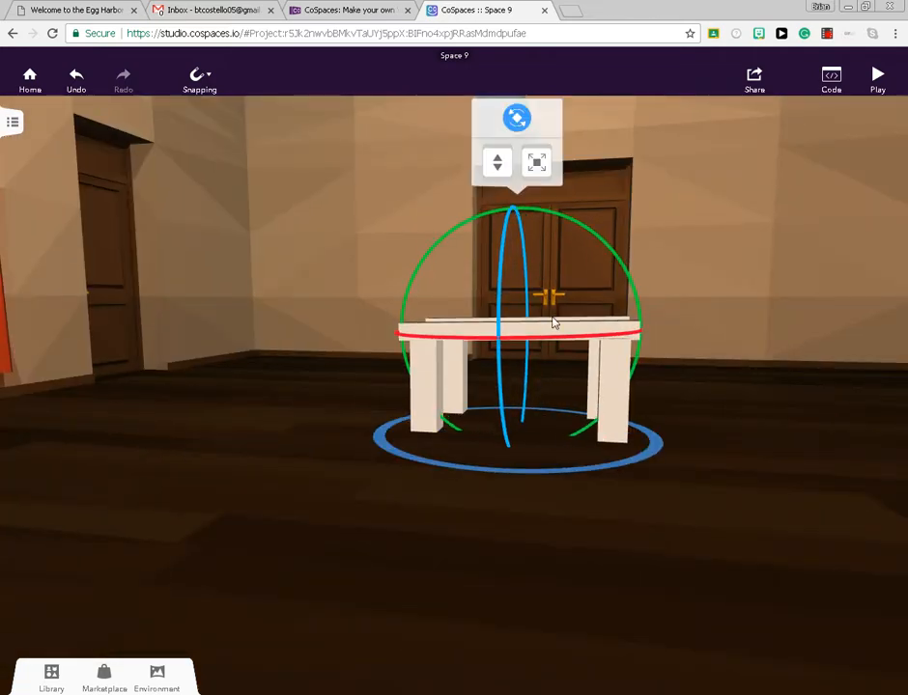
# - Align the two legs at one end of the frame underneath the ends of their beams
pyautogui.moveTo(719, 483); pyautogui.dragTo(482, 499)
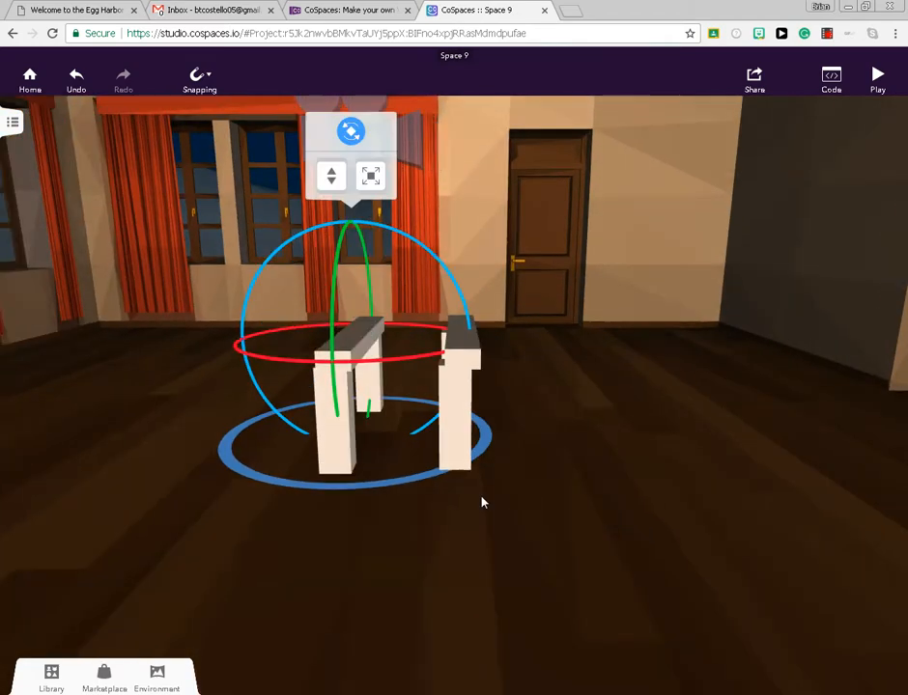
pyautogui.click(332, 440)
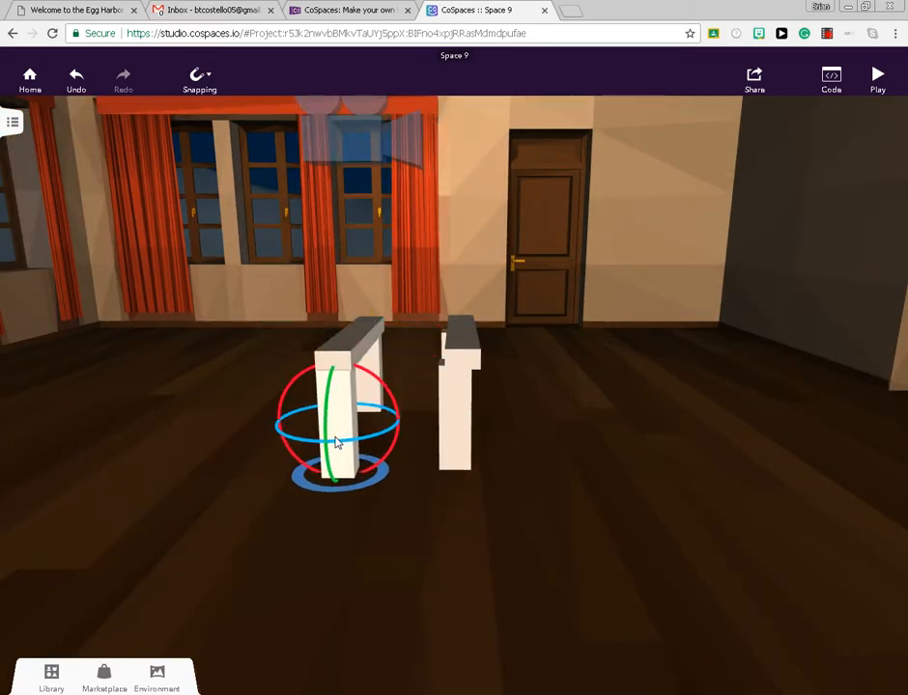
pyautogui.doubleClick(338, 439)
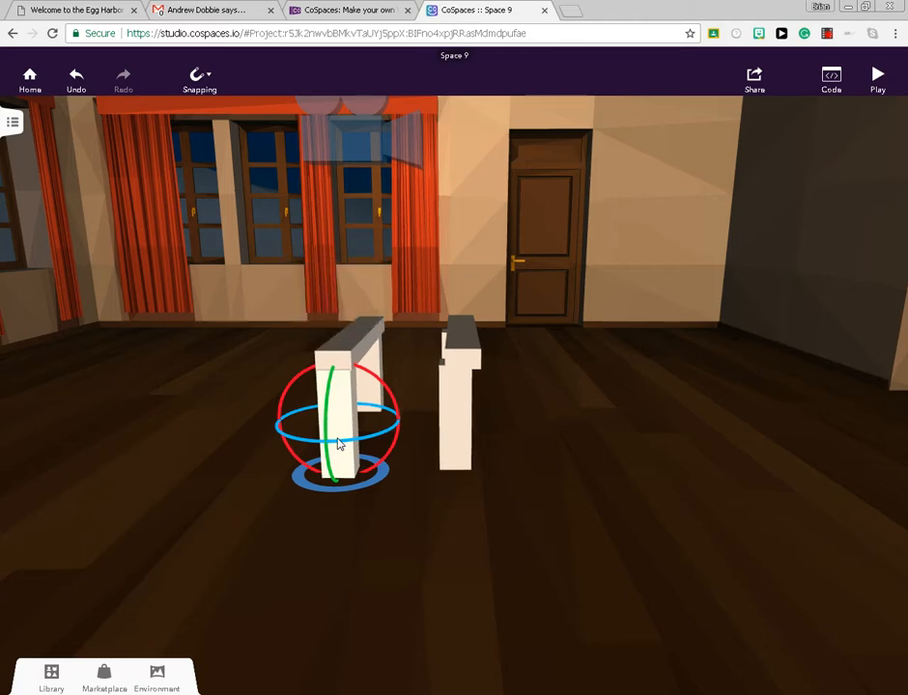
pyautogui.click(444, 342)
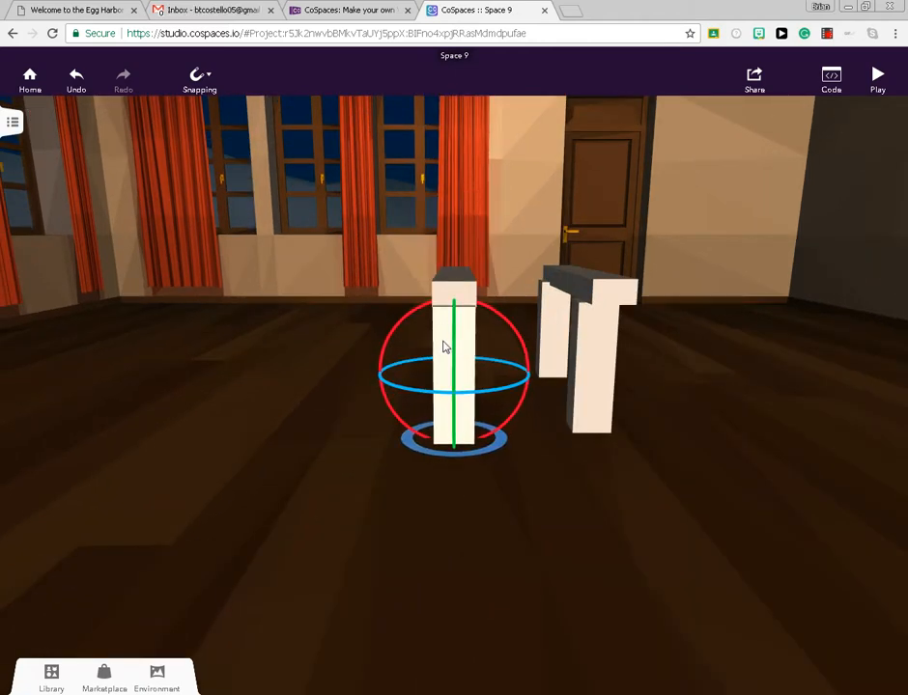
pyautogui.click(584, 354)
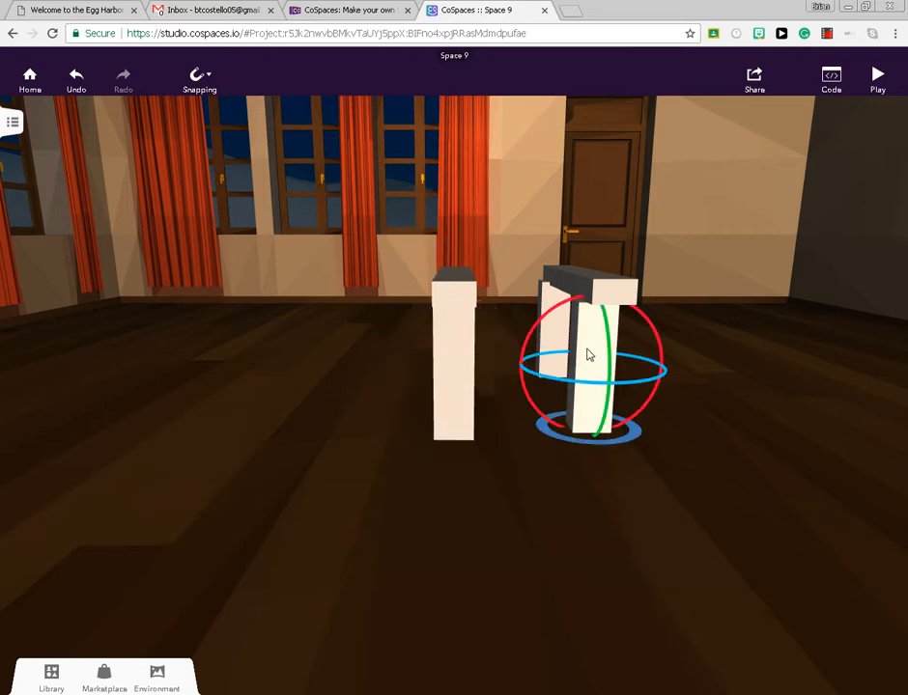
pyautogui.moveTo(592, 365); pyautogui.dragTo(604, 360)
# - Align the two legs at the opposite end of the frame underneath their beams
pyautogui.moveTo(707, 525); pyautogui.dragTo(484, 550)
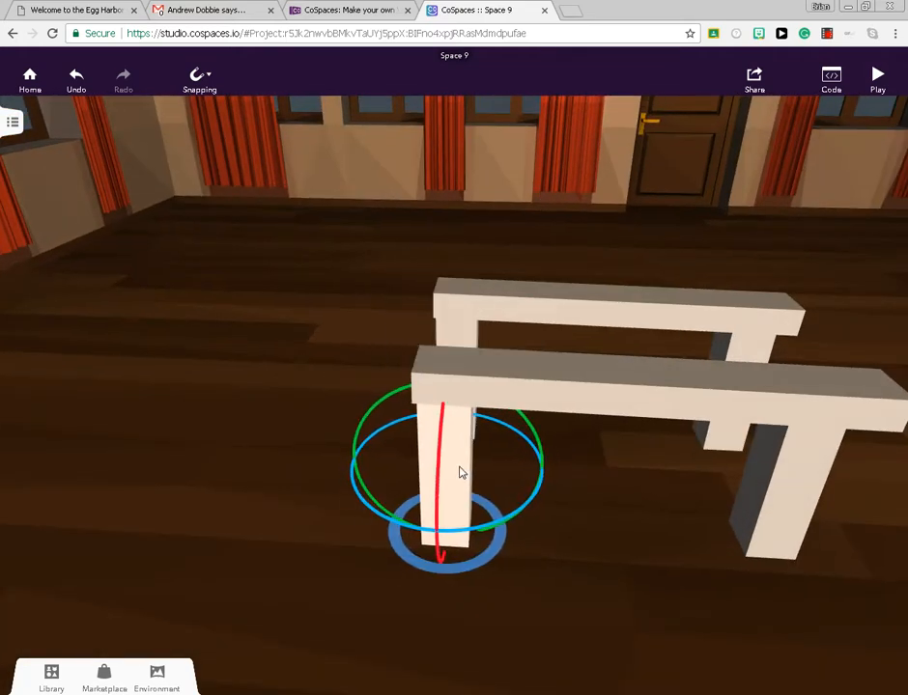
pyautogui.click(458, 473)
pyautogui.moveTo(629, 562); pyautogui.dragTo(425, 472)
pyautogui.moveTo(266, 460); pyautogui.dragTo(220, 471)
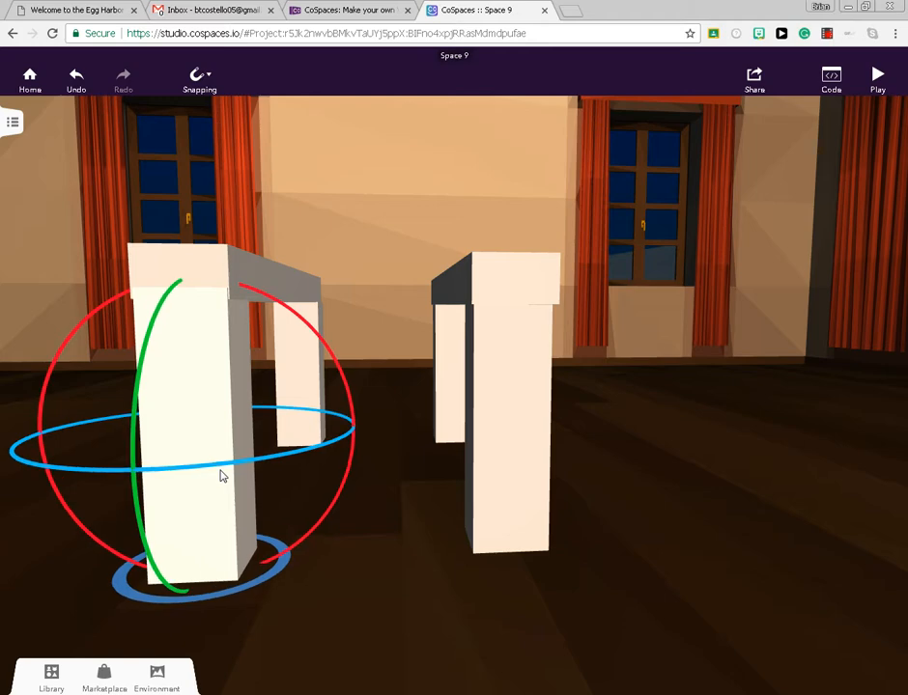
pyautogui.click(508, 479)
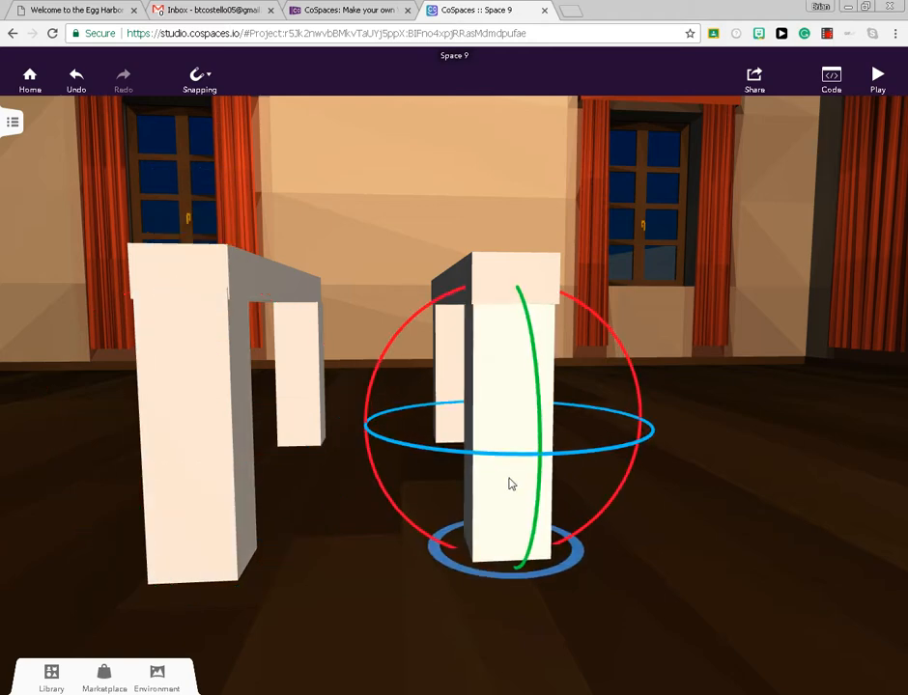
pyautogui.moveTo(511, 483); pyautogui.dragTo(511, 488)
pyautogui.moveTo(635, 561); pyautogui.dragTo(452, 655)
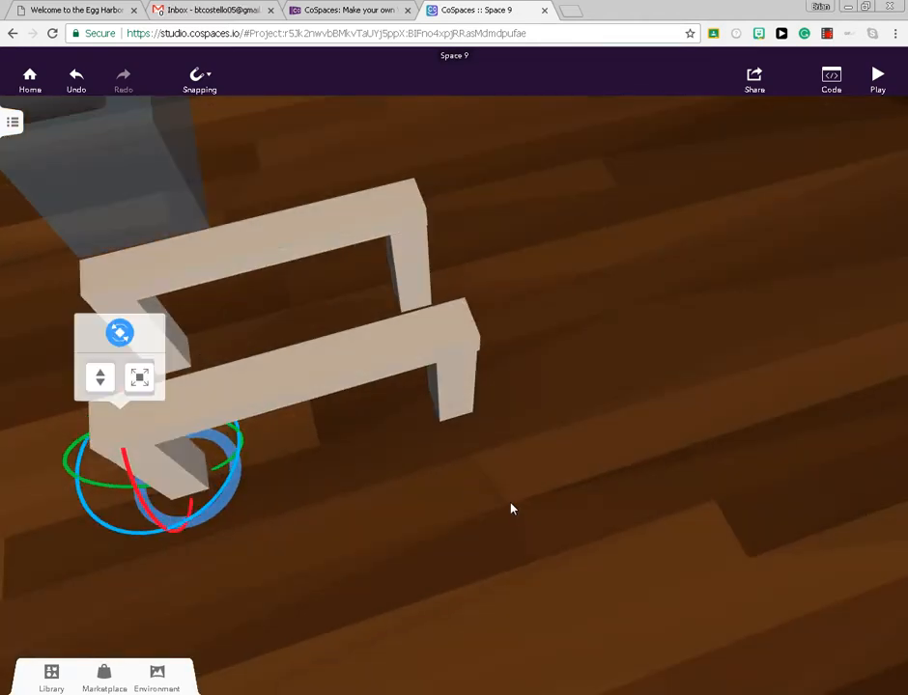
pyautogui.click(511, 509)
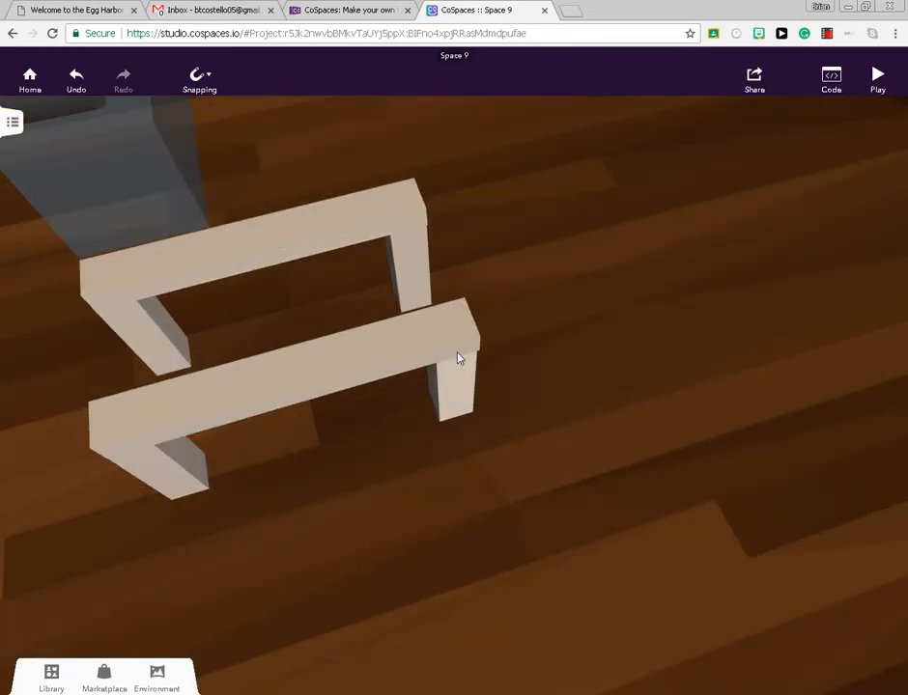
# - Duplicate one of the legs and place the copy on the floor beside the end of the frame
pyautogui.click(454, 401)
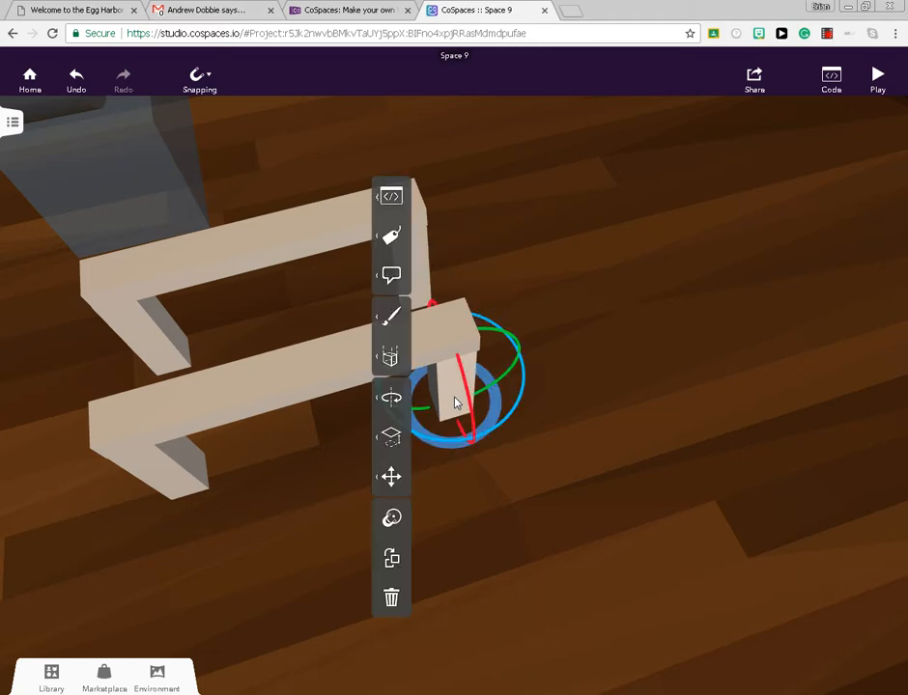
pyautogui.click(396, 560)
pyautogui.click(521, 314)
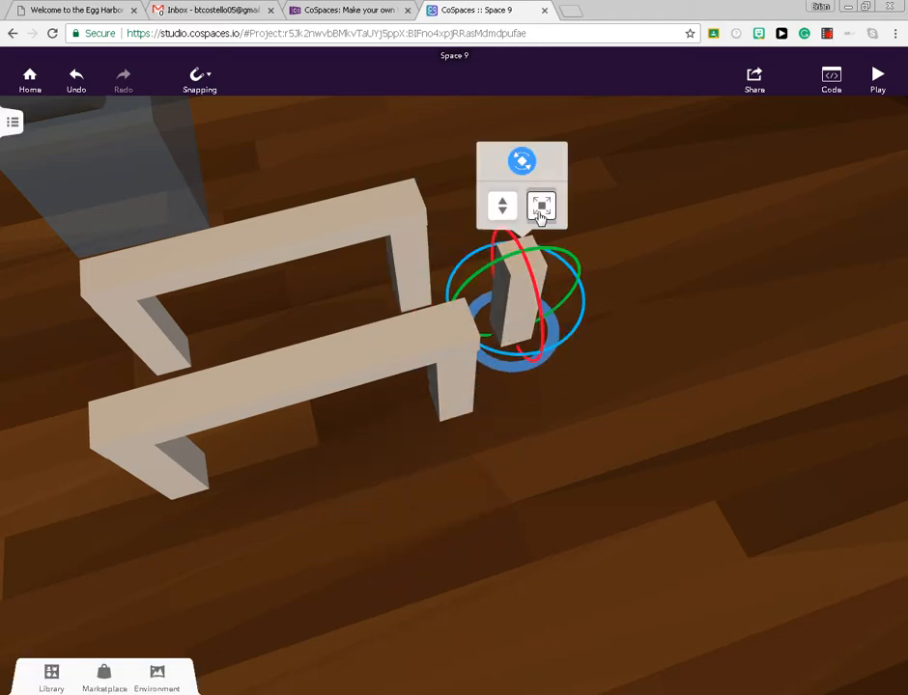
# - Set the duplicated post's size to X 0.1 and Y 0.1
pyautogui.click(515, 289)
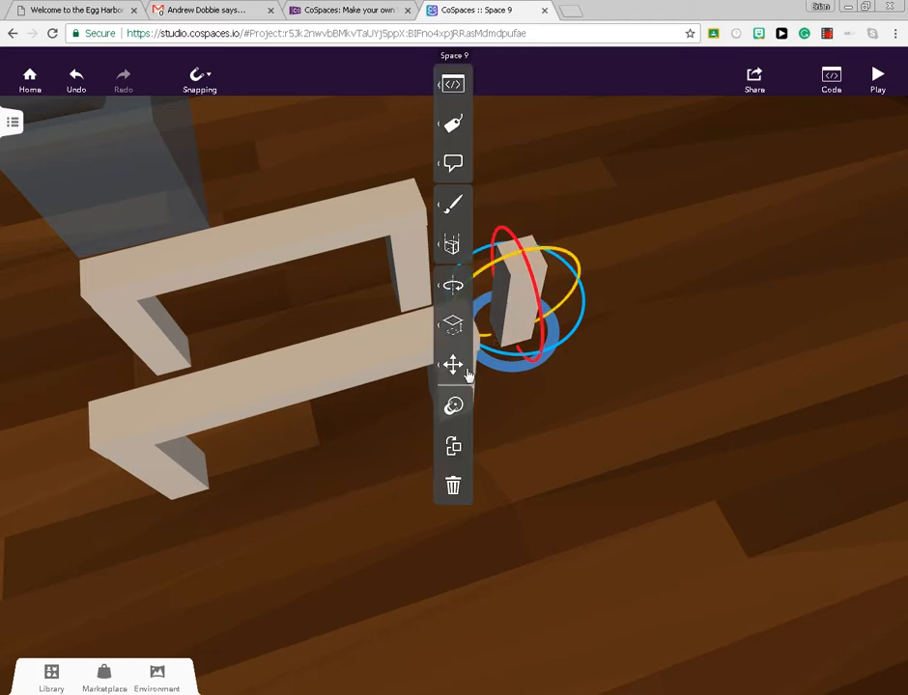
pyautogui.moveTo(452, 245)
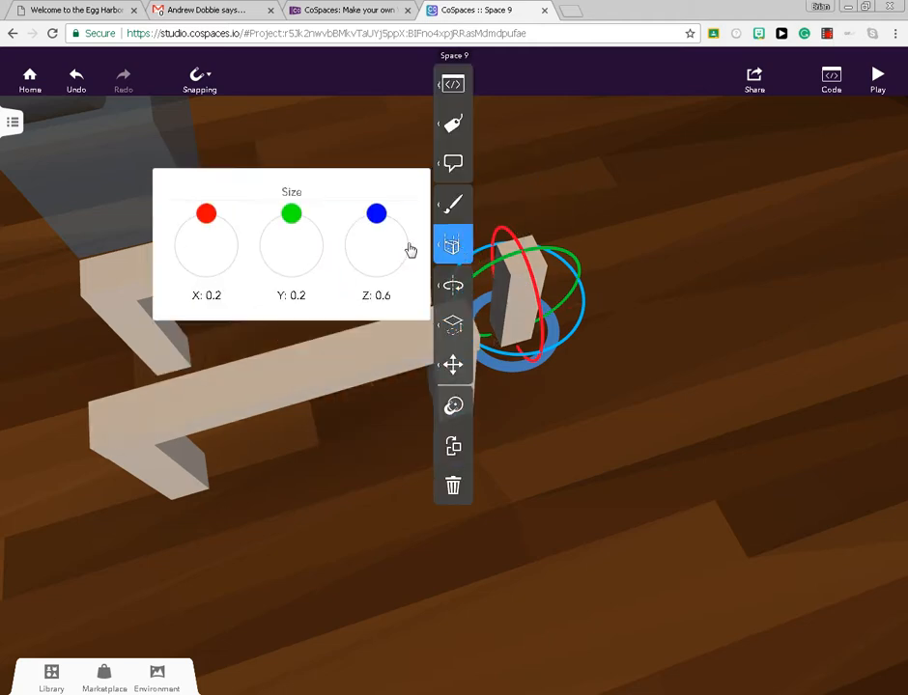
pyautogui.moveTo(210, 222); pyautogui.dragTo(189, 218)
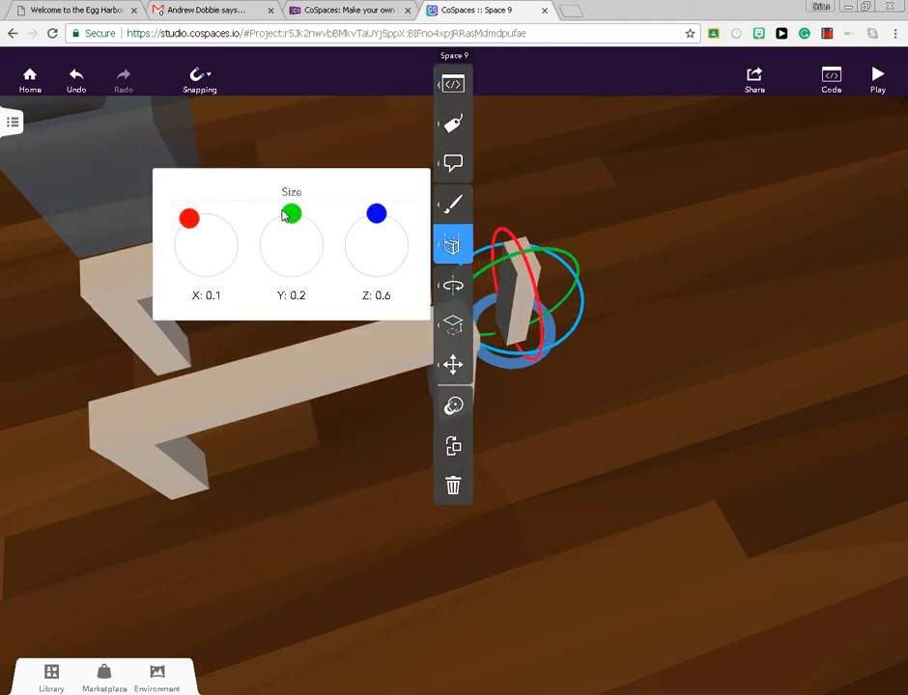
pyautogui.moveTo(290, 210); pyautogui.dragTo(291, 216)
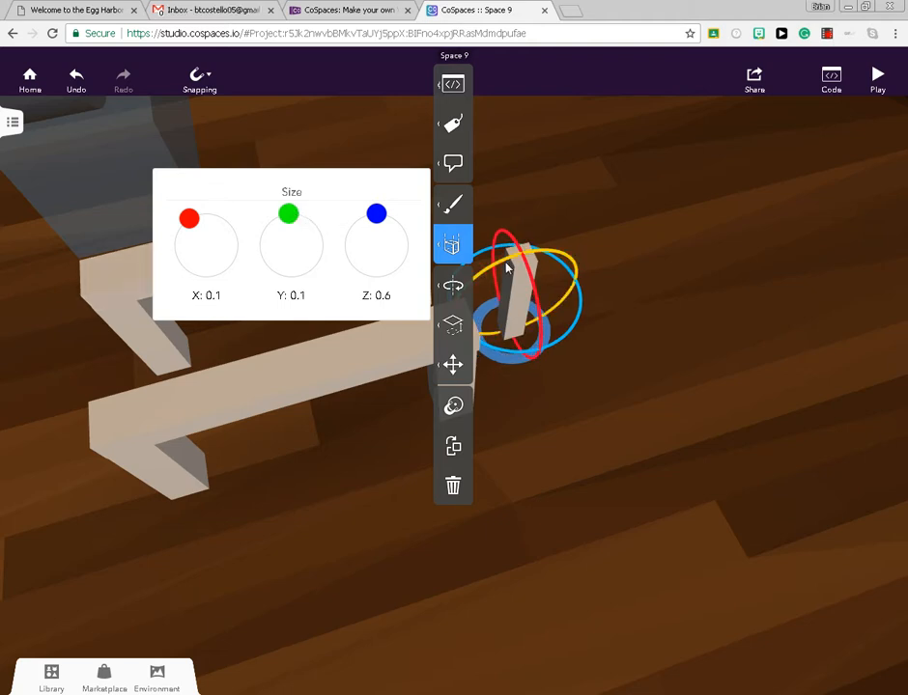
# - Rotate the thin post to lie horizontally and raise it to bridge the two beams at one end of the frame
pyautogui.moveTo(507, 268); pyautogui.dragTo(447, 326)
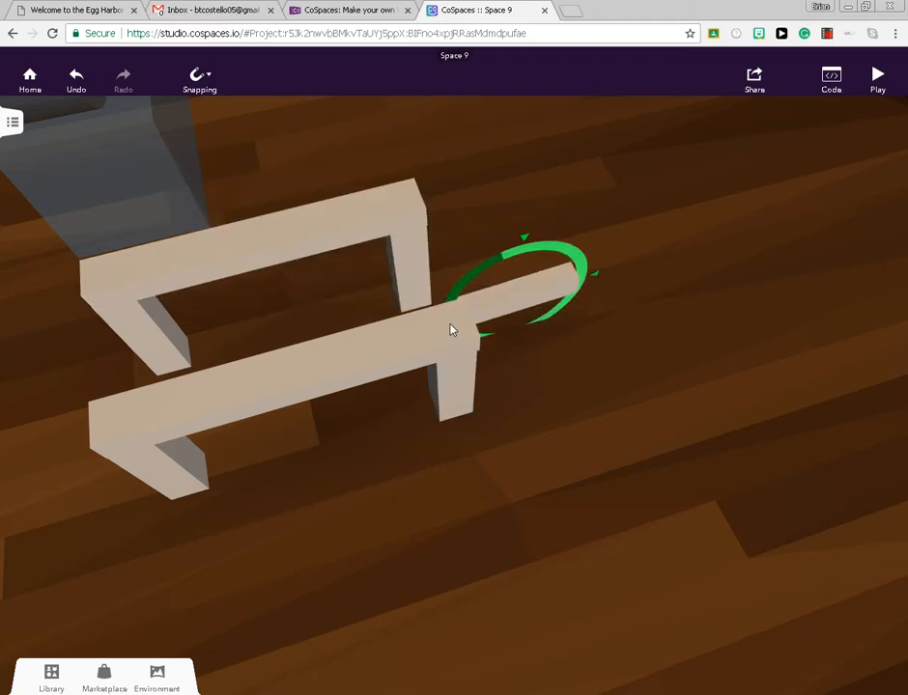
pyautogui.moveTo(499, 211); pyautogui.dragTo(495, 184)
pyautogui.moveTo(465, 293); pyautogui.dragTo(447, 284)
pyautogui.moveTo(445, 283); pyautogui.dragTo(443, 282)
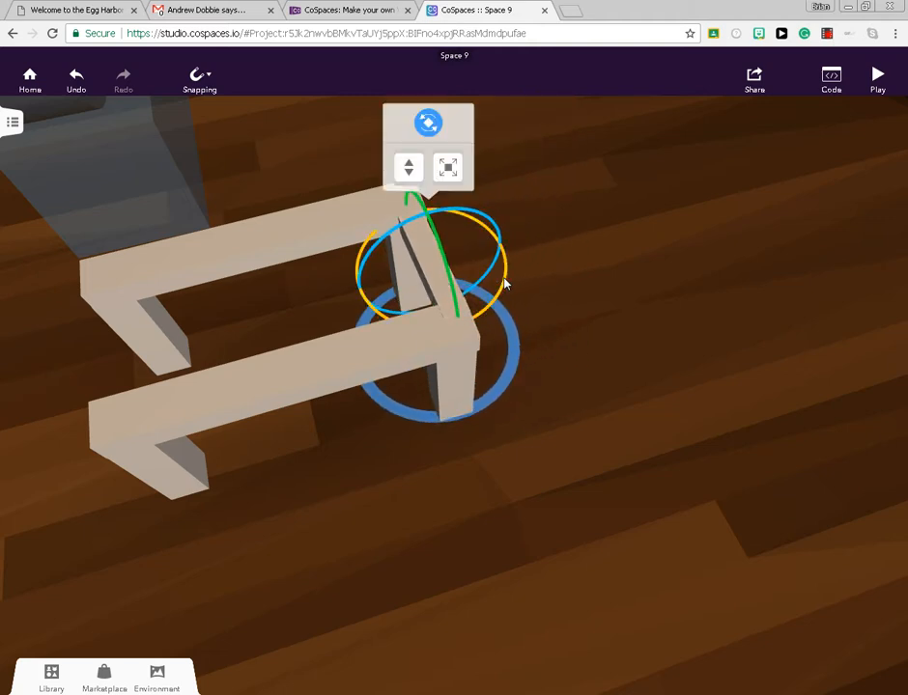
# - Nudge the crosspiece slightly outward to line it up between the ends of the two beams
pyautogui.moveTo(500, 283); pyautogui.dragTo(527, 463)
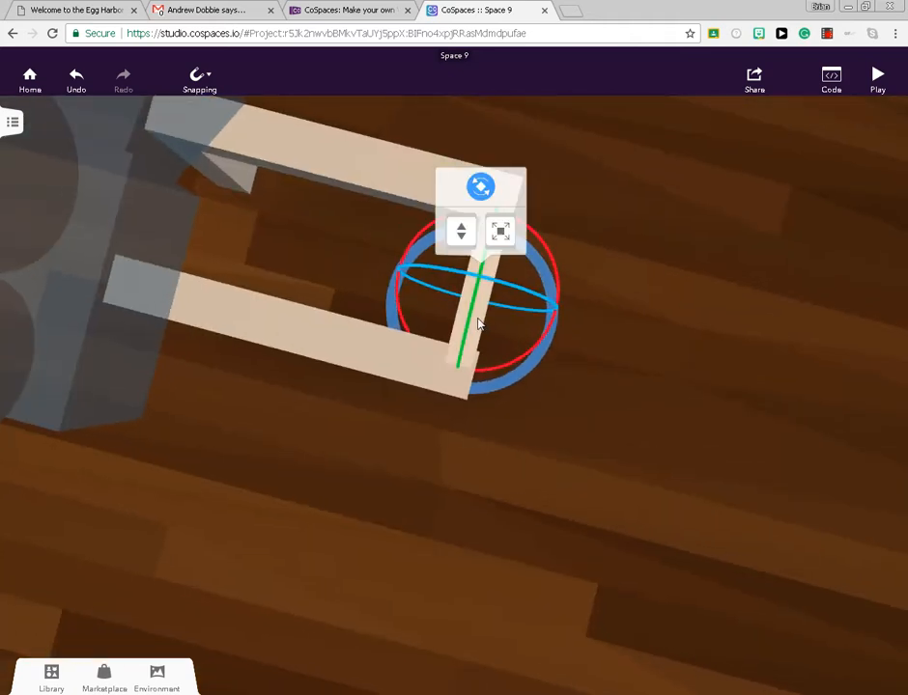
pyautogui.moveTo(477, 320); pyautogui.dragTo(480, 318)
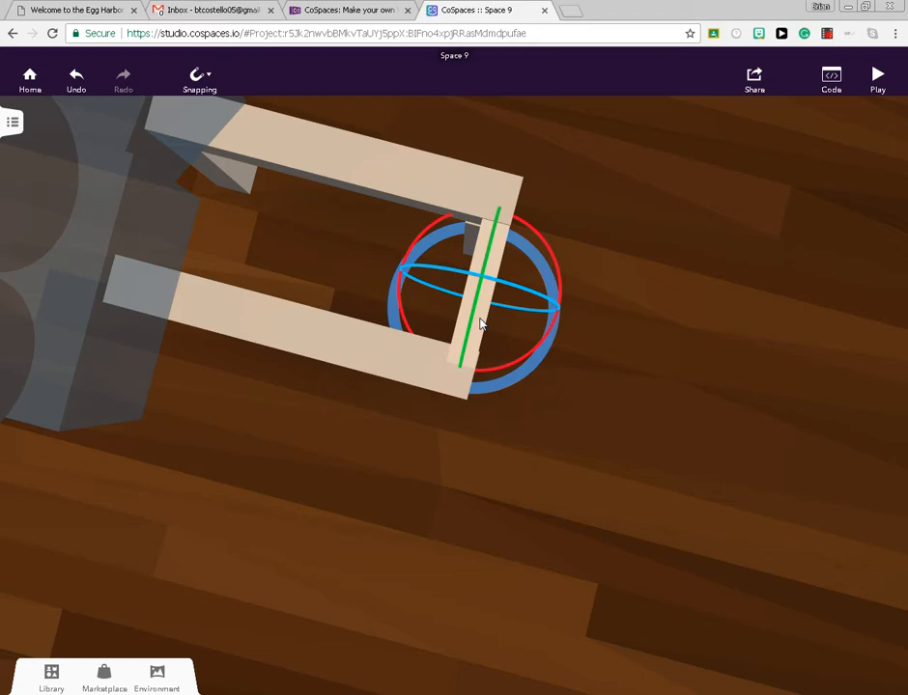
pyautogui.moveTo(480, 323); pyautogui.dragTo(481, 322)
# - Duplicate the crosspiece and place the copy between the two beams at the opposite end of the frame
pyautogui.moveTo(525, 406); pyautogui.dragTo(464, 350)
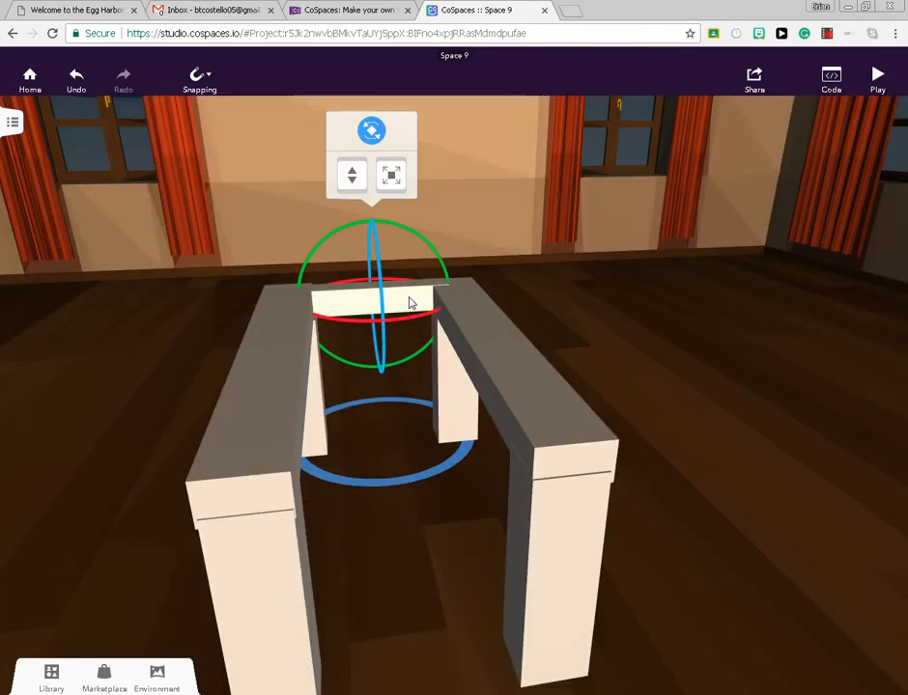
pyautogui.moveTo(409, 303); pyautogui.dragTo(418, 307)
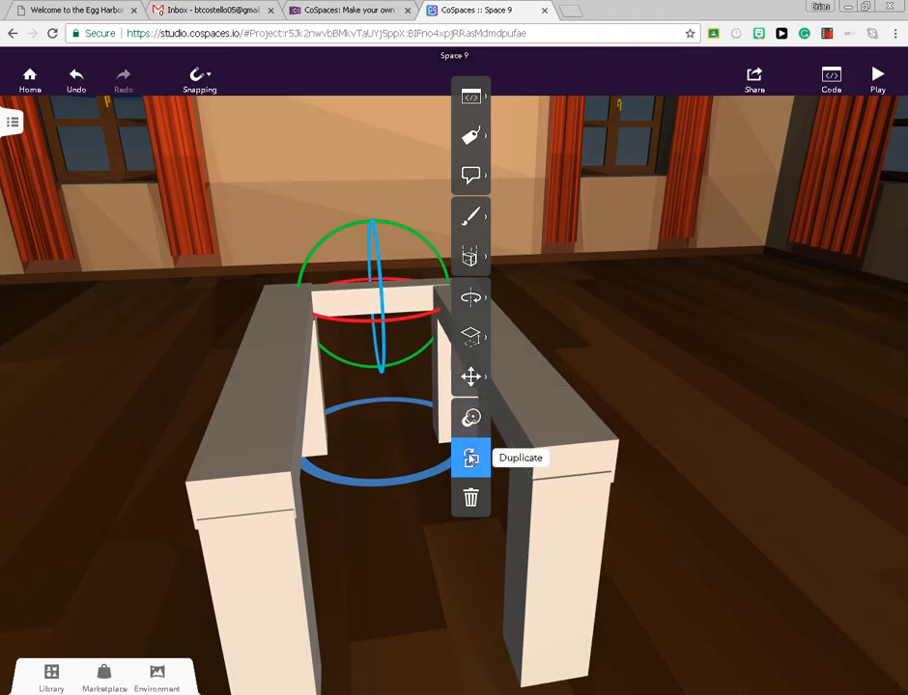
pyautogui.click(471, 458)
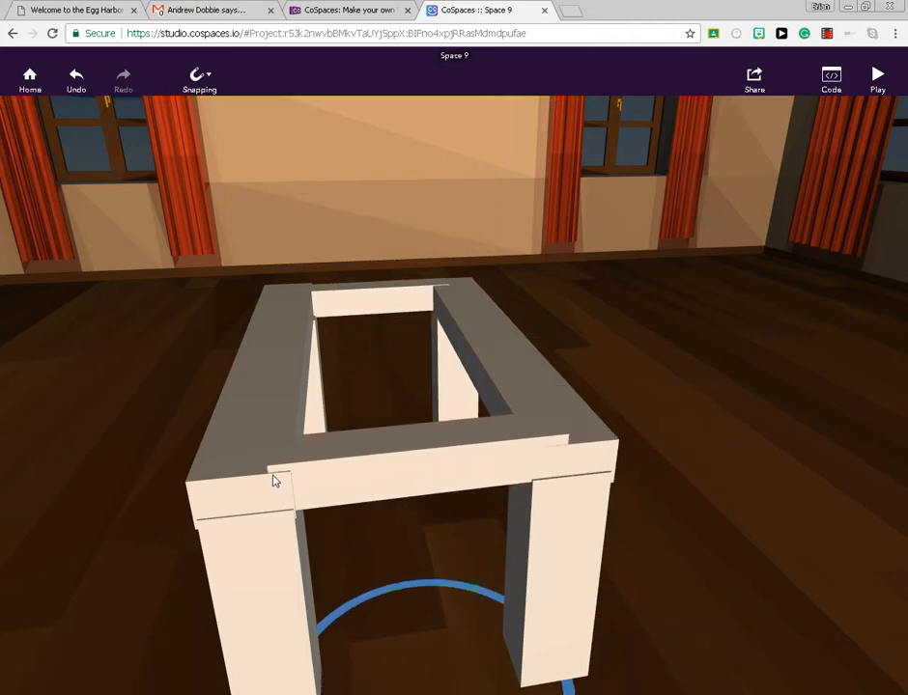
pyautogui.click(274, 480)
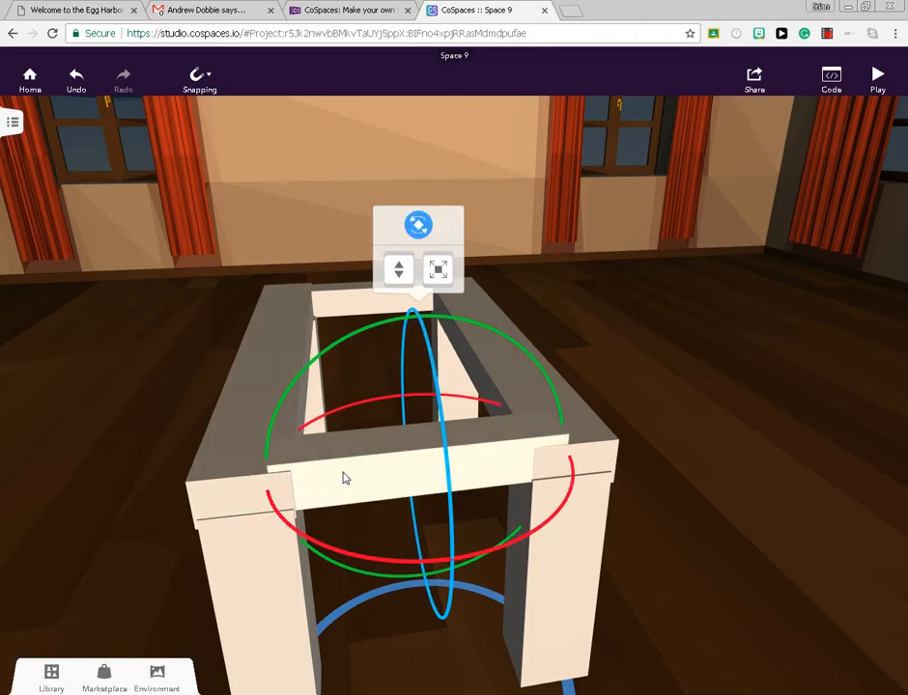
# - Adjust the elevation of the near-end crosspiece so it sits flush with the tops of the two beams
pyautogui.click(345, 478)
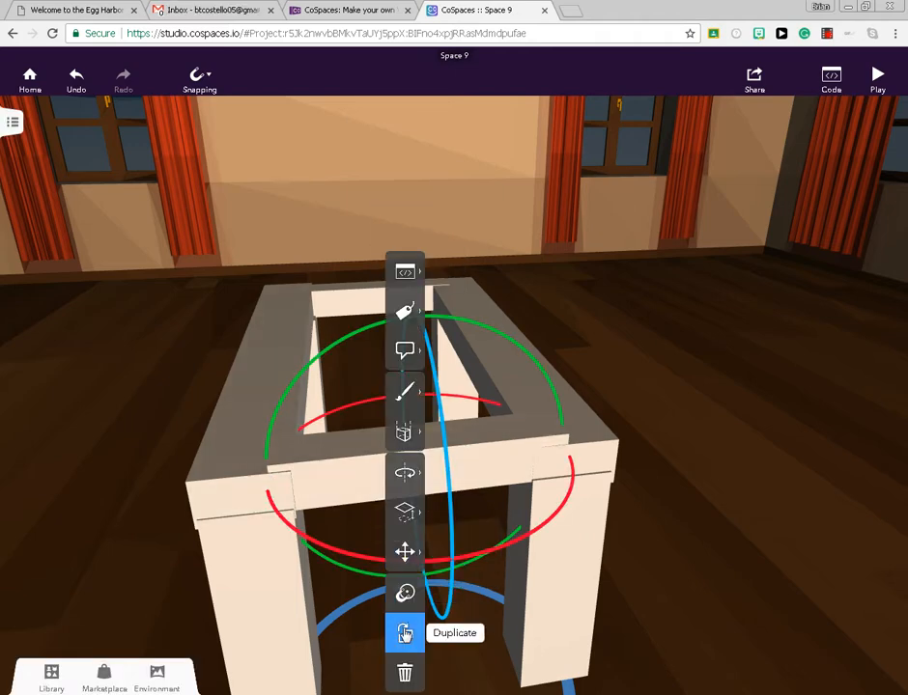
pyautogui.moveTo(404, 437)
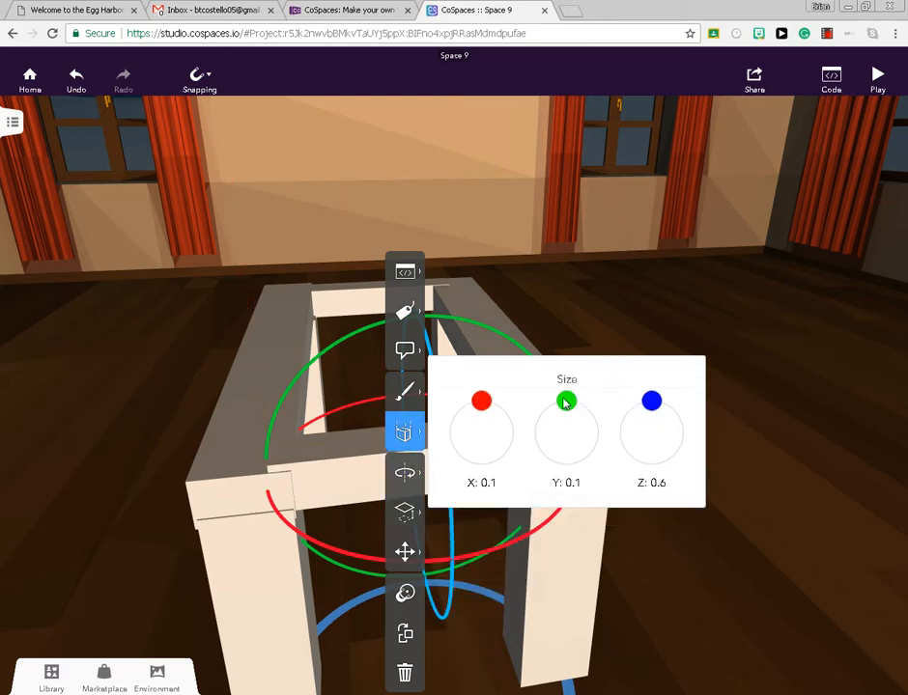
pyautogui.click(713, 560)
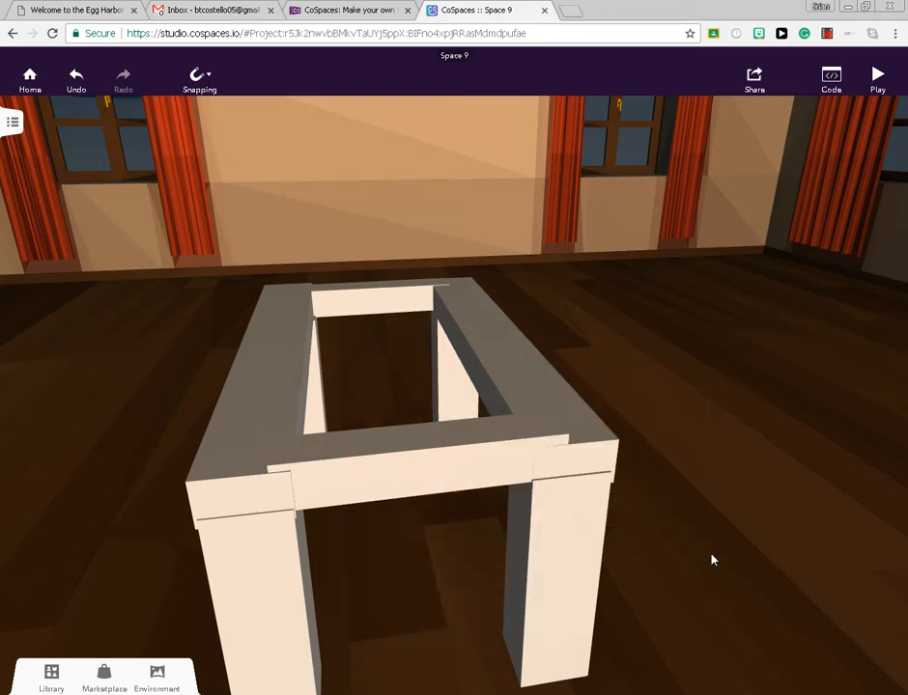
pyautogui.click(452, 476)
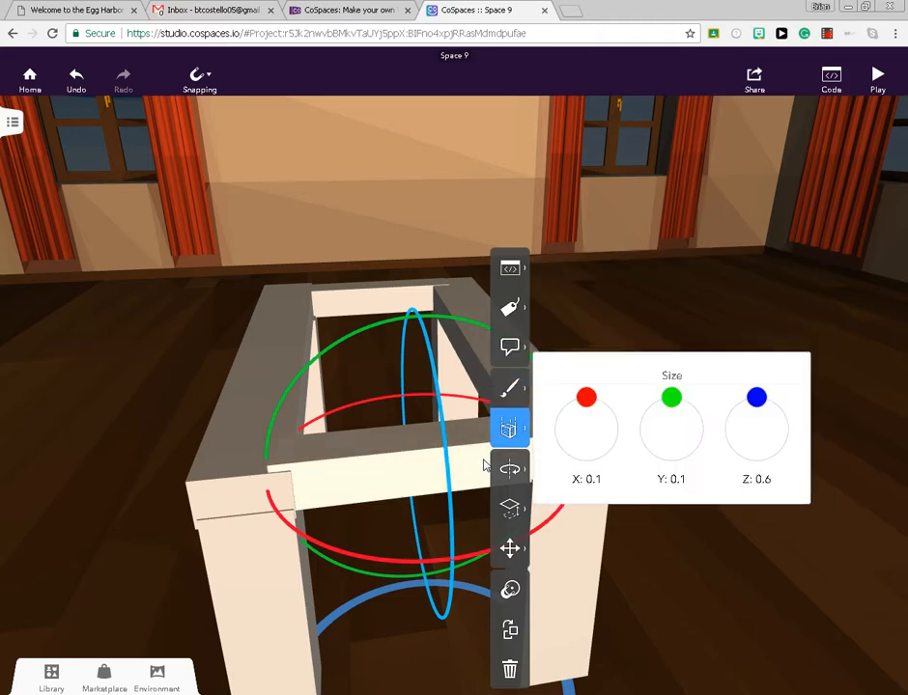
pyautogui.moveTo(510, 507)
pyautogui.moveTo(583, 541); pyautogui.dragTo(556, 549)
pyautogui.rightClick(401, 536)
pyautogui.click(393, 536)
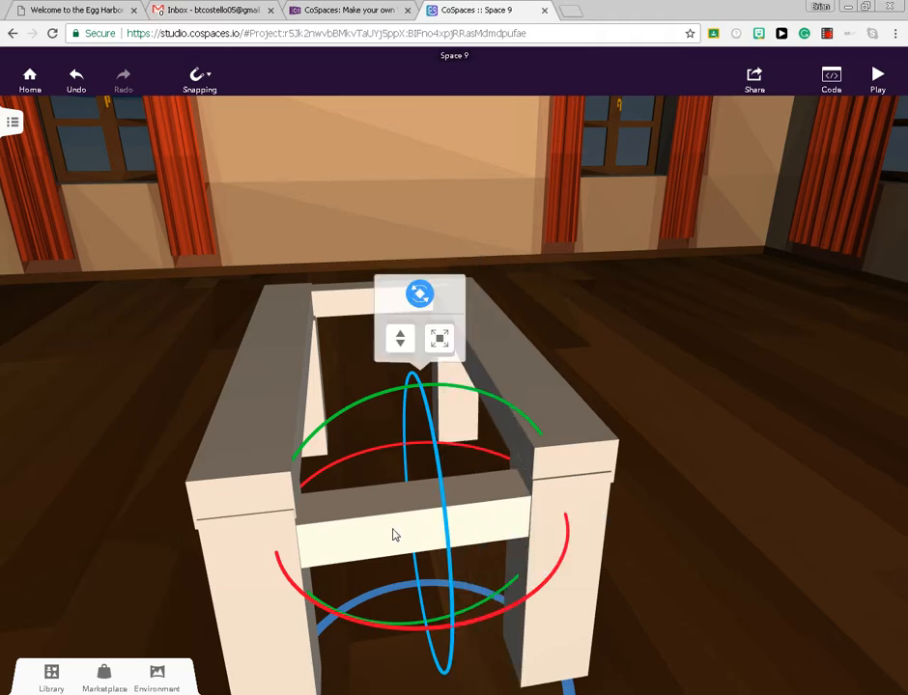
pyautogui.moveTo(400, 340); pyautogui.dragTo(396, 290)
# - Add a glass pane from the building blocks library beside the long side of the table frame
pyautogui.moveTo(703, 454); pyautogui.dragTo(266, 385)
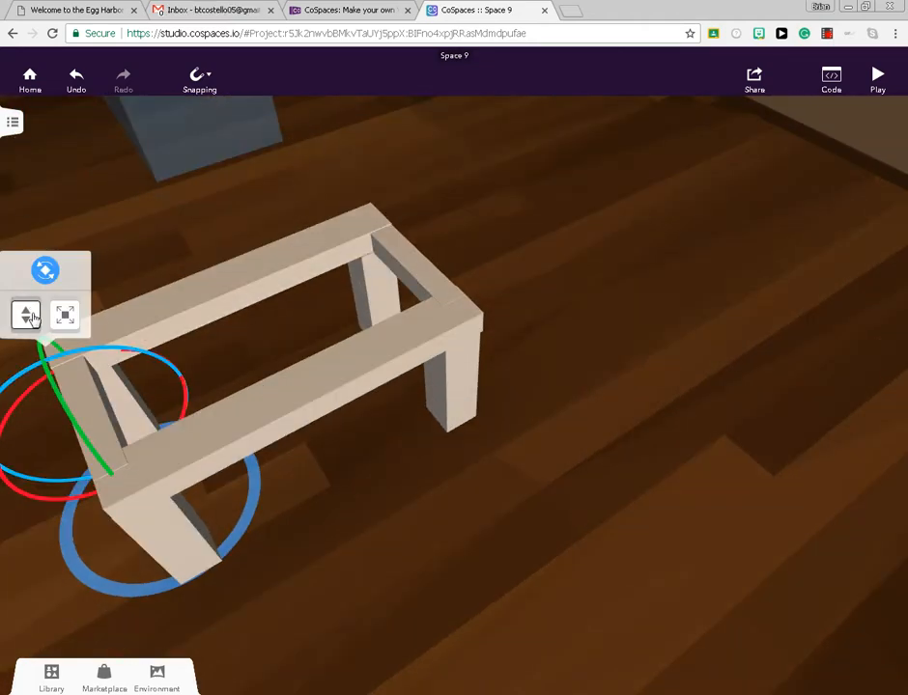
pyautogui.click(48, 678)
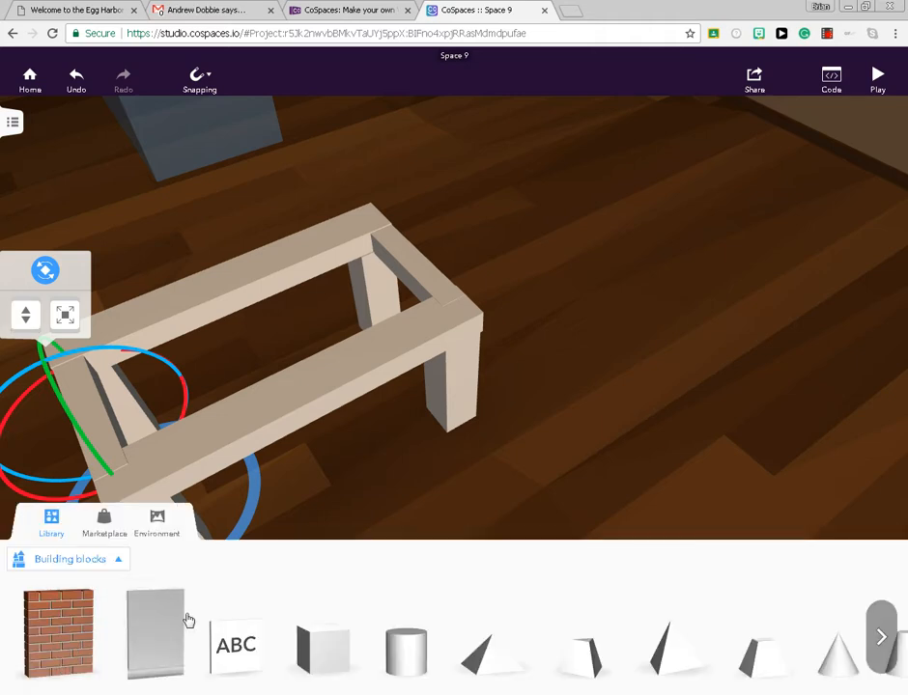
pyautogui.moveTo(169, 611); pyautogui.dragTo(360, 491)
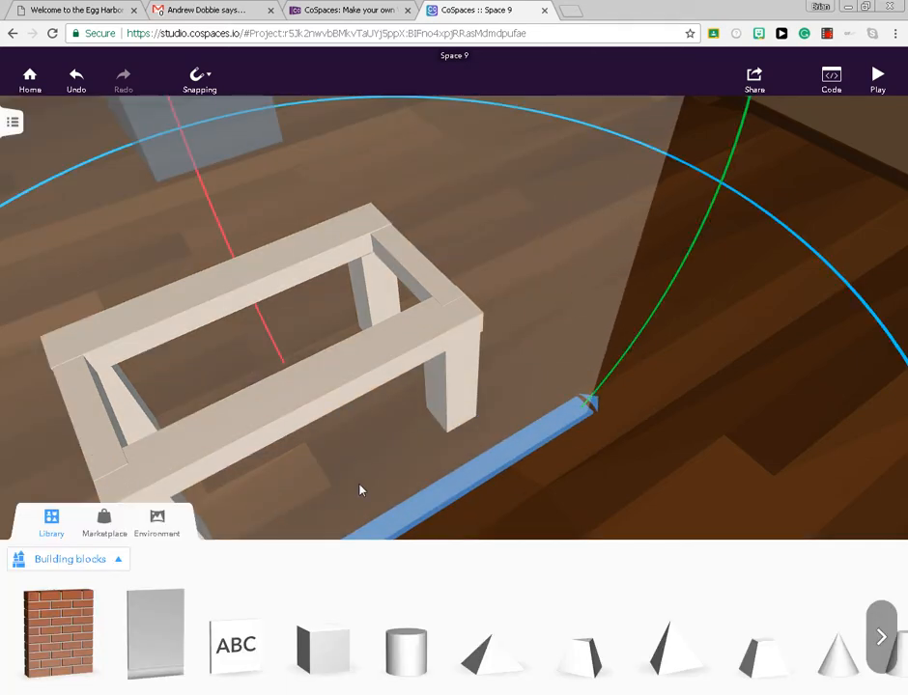
# - Set the glass pane's size to X 0.5 and Y 1.1
pyautogui.click(271, 305)
pyautogui.click(338, 264)
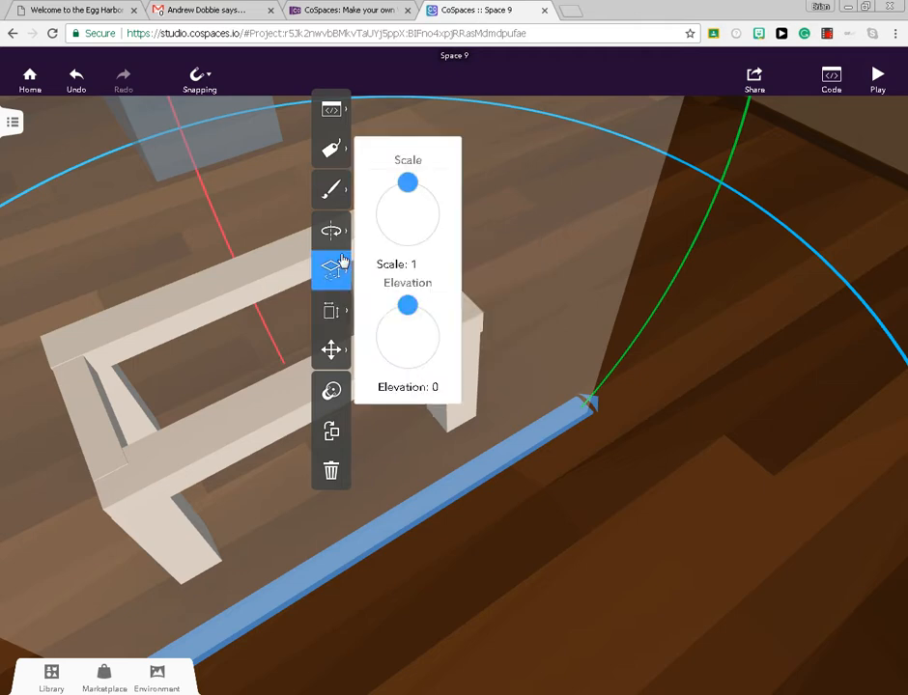
pyautogui.click(331, 233)
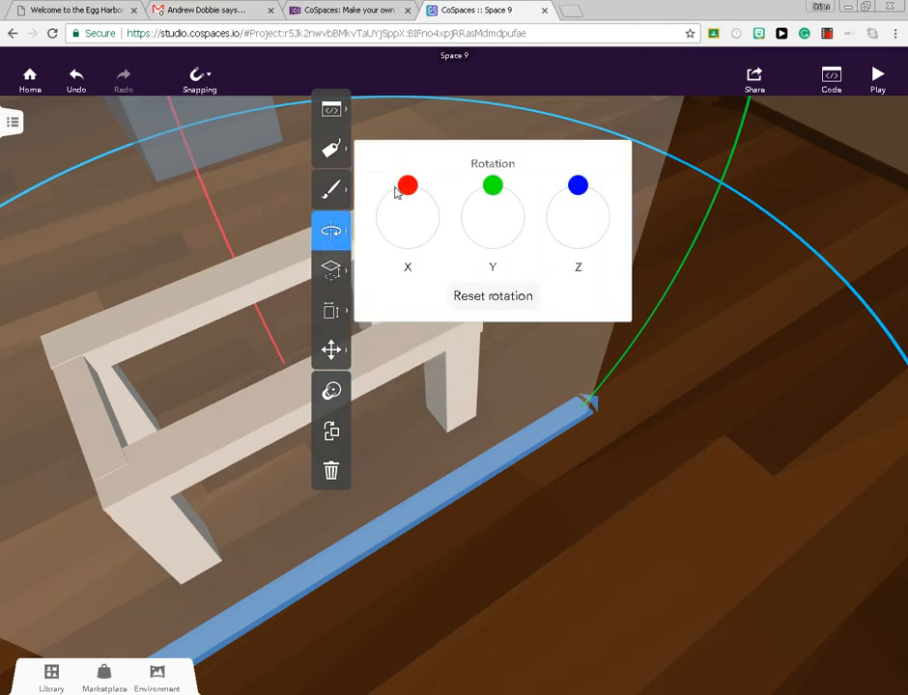
pyautogui.click(328, 311)
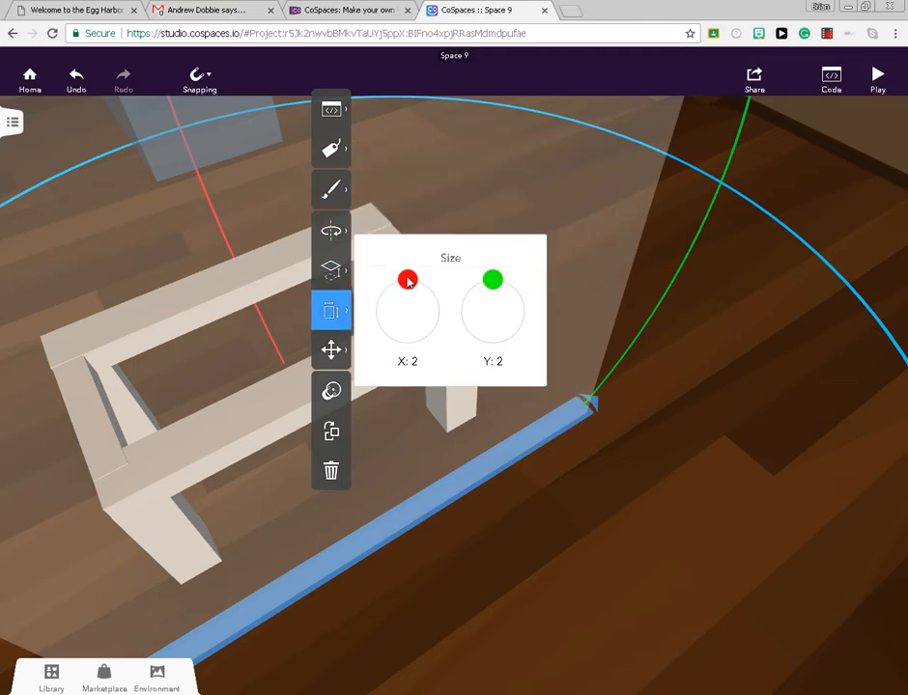
pyautogui.moveTo(409, 280); pyautogui.dragTo(378, 307)
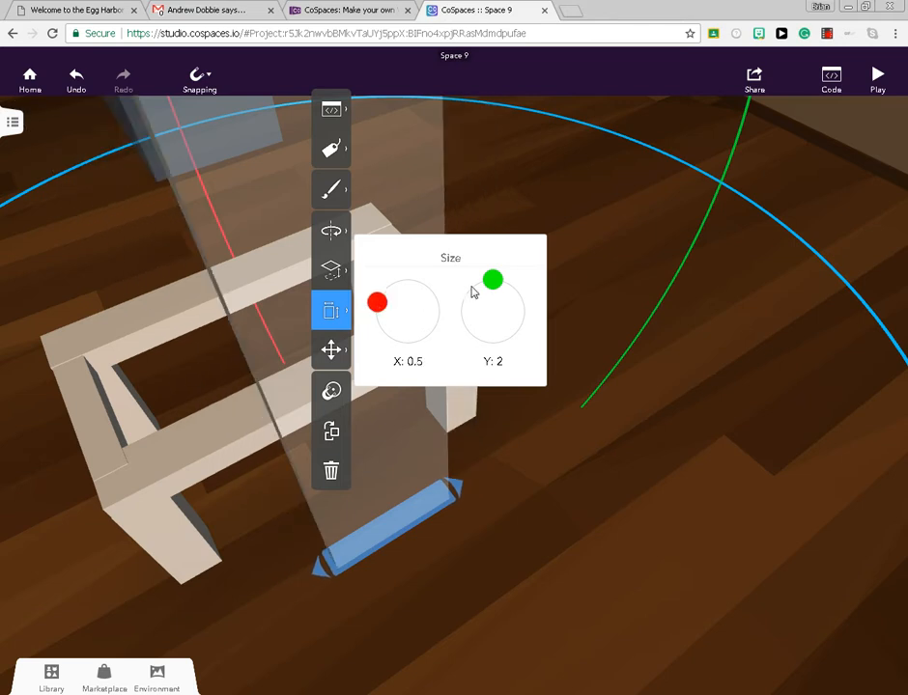
pyautogui.moveTo(492, 287); pyautogui.dragTo(477, 295)
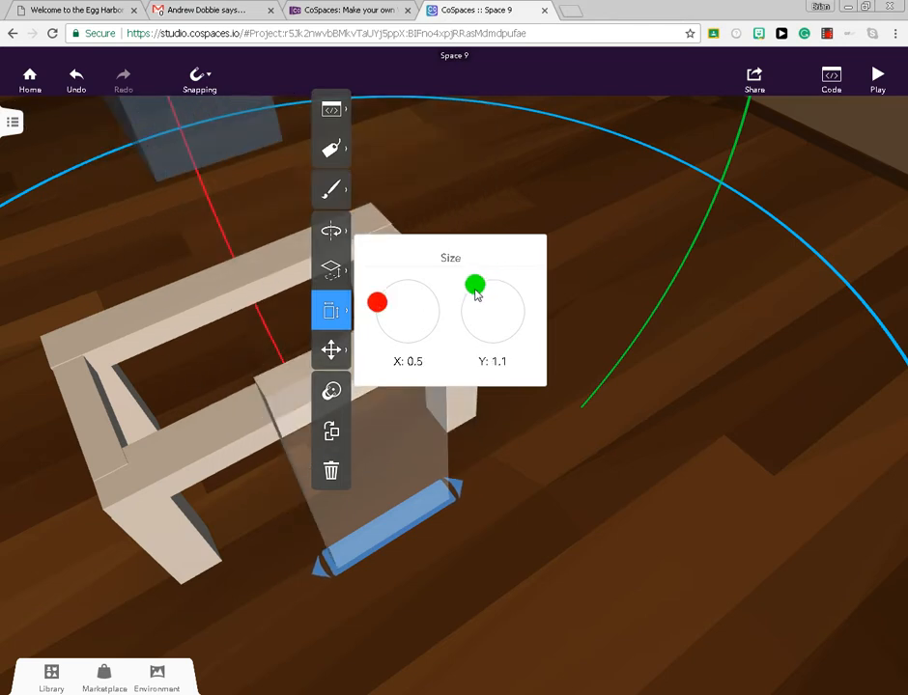
pyautogui.click(334, 432)
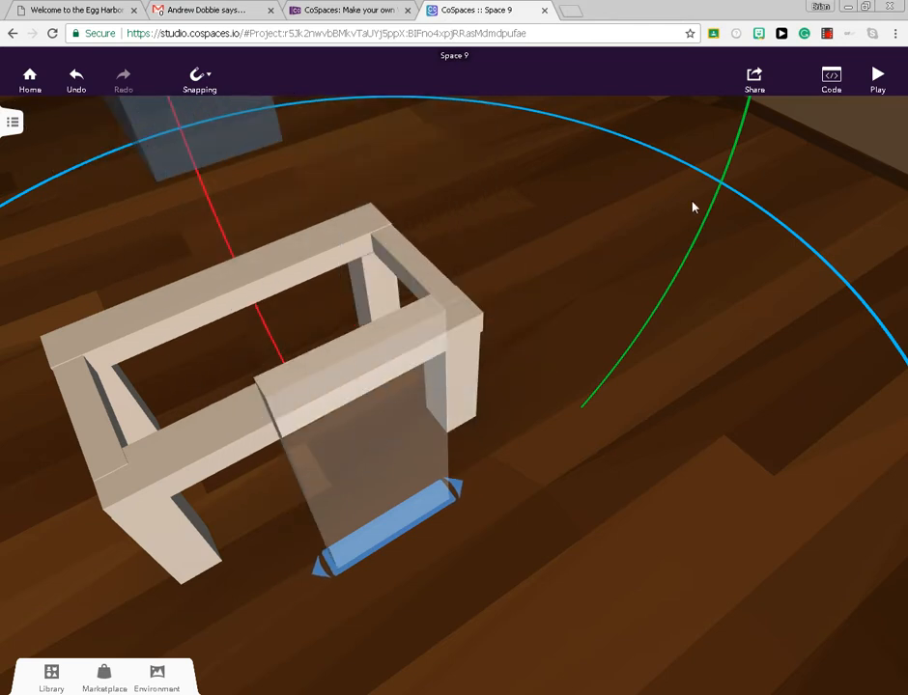
# - Rotate the glass pane to lie flat and lengthwise, and move it over the table frame
pyautogui.moveTo(707, 219); pyautogui.dragTo(378, 410)
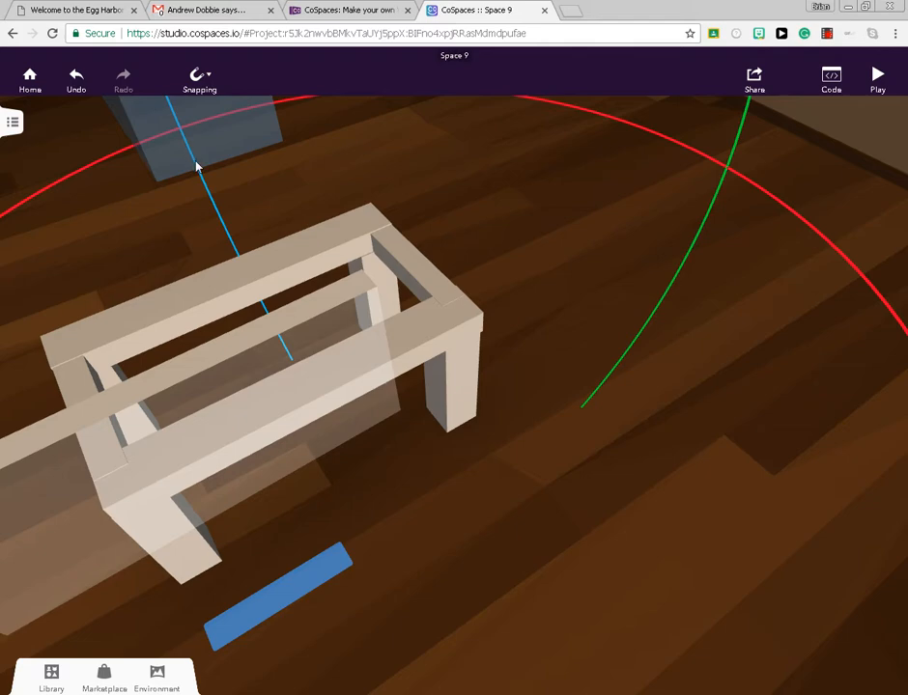
pyautogui.moveTo(196, 166); pyautogui.dragTo(205, 183)
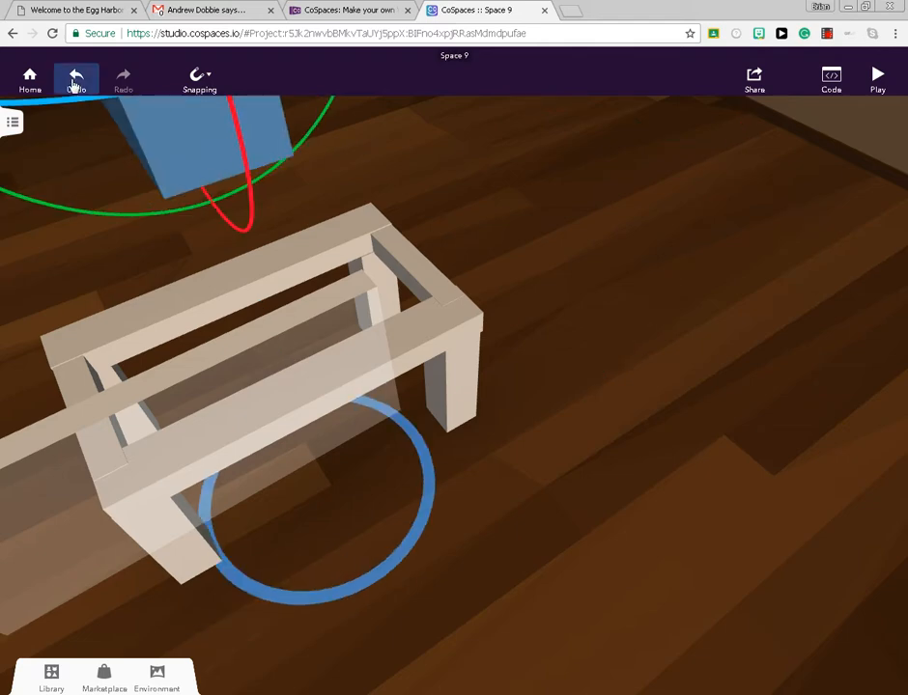
pyautogui.click(76, 82)
pyautogui.moveTo(531, 521); pyautogui.dragTo(529, 434)
pyautogui.click(223, 179)
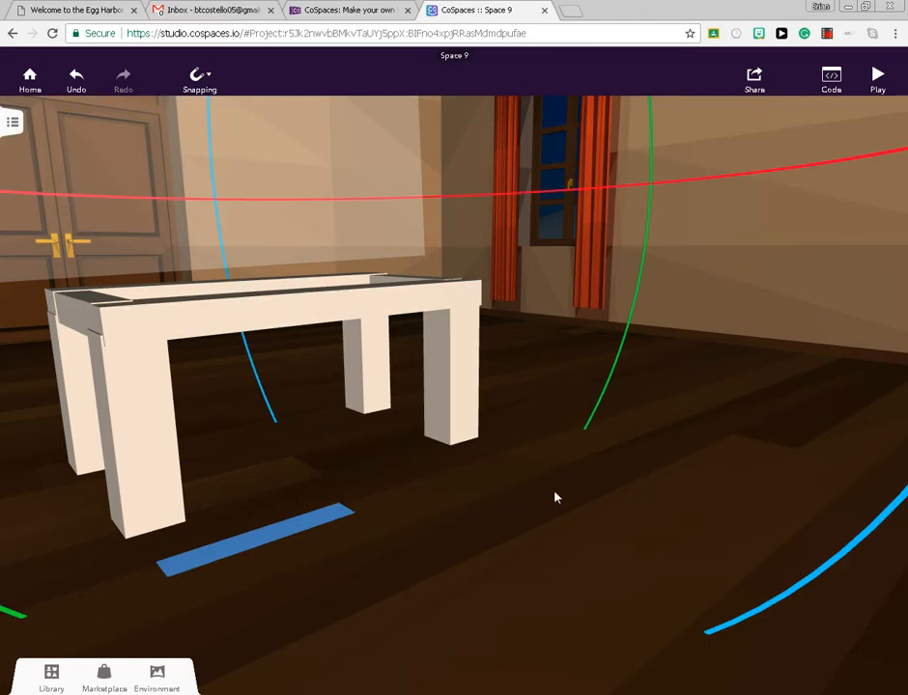
pyautogui.moveTo(809, 585); pyautogui.dragTo(318, 249)
pyautogui.moveTo(624, 417); pyautogui.dragTo(137, 265)
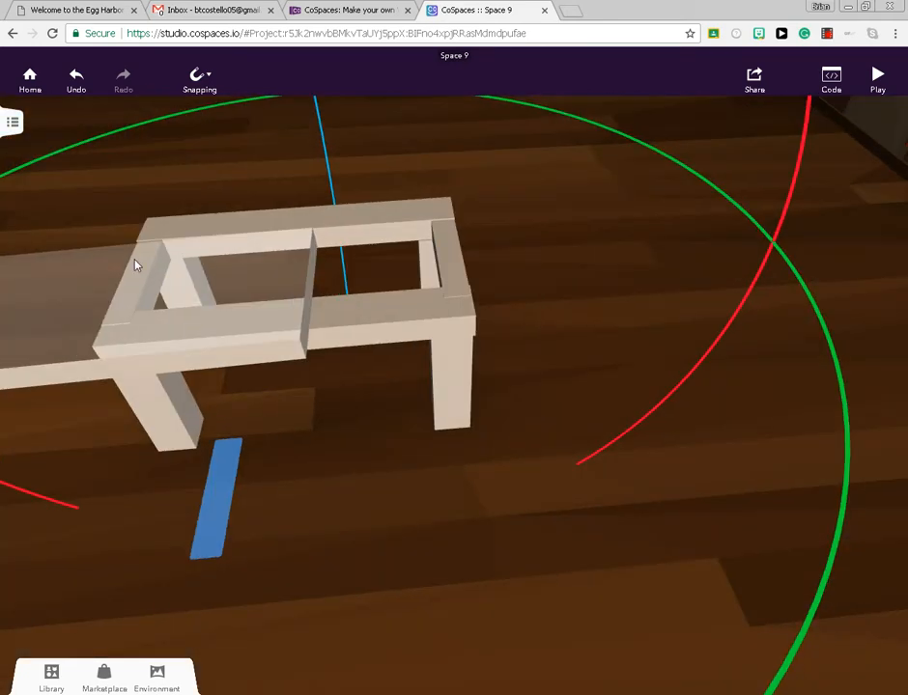
pyautogui.moveTo(222, 290); pyautogui.dragTo(325, 224)
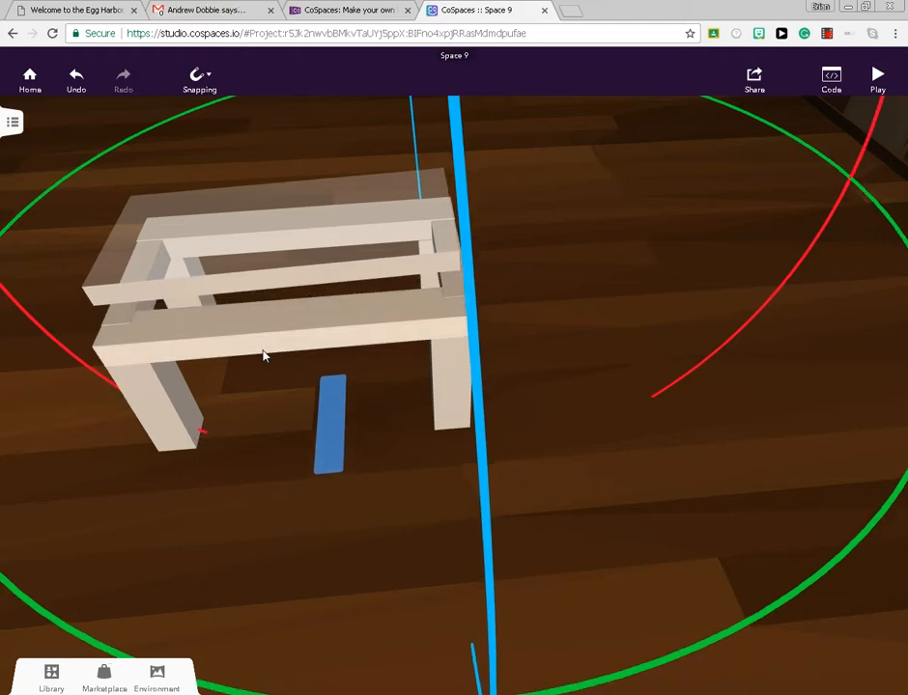
# - Center the glass pane over the rectangular opening of the frame as seen from above
pyautogui.scroll(-3, 264, 355)
pyautogui.scroll(-10, 264, 355)
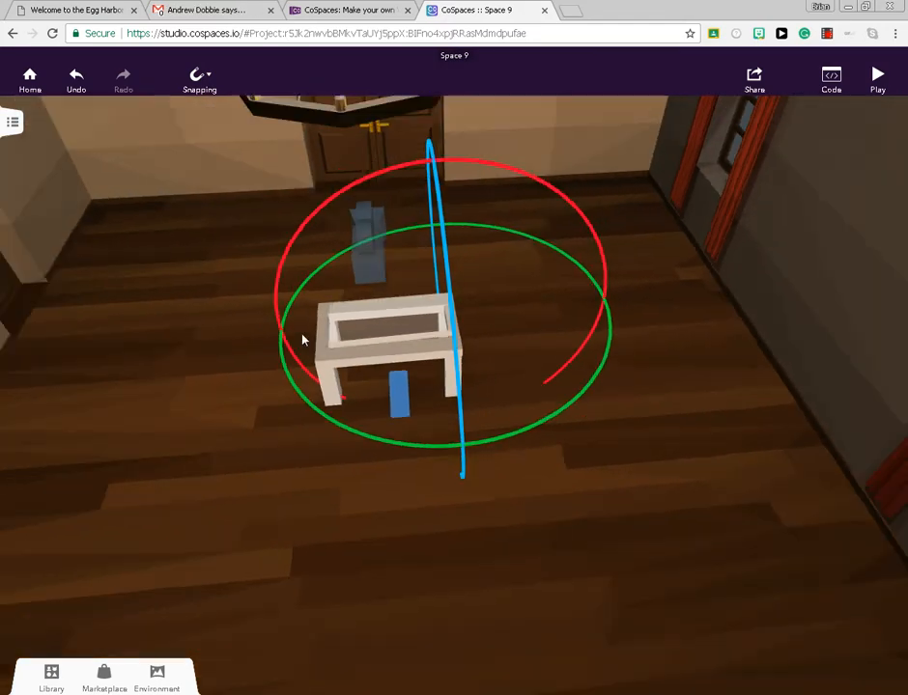
pyautogui.scroll(-3, 367, 294)
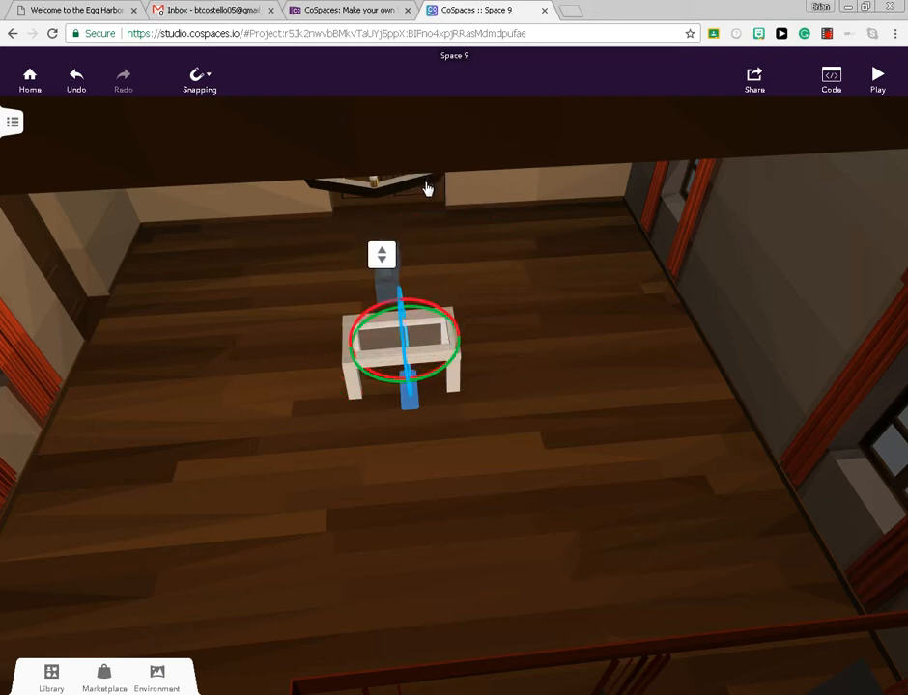
pyautogui.scroll(3, 413, 440)
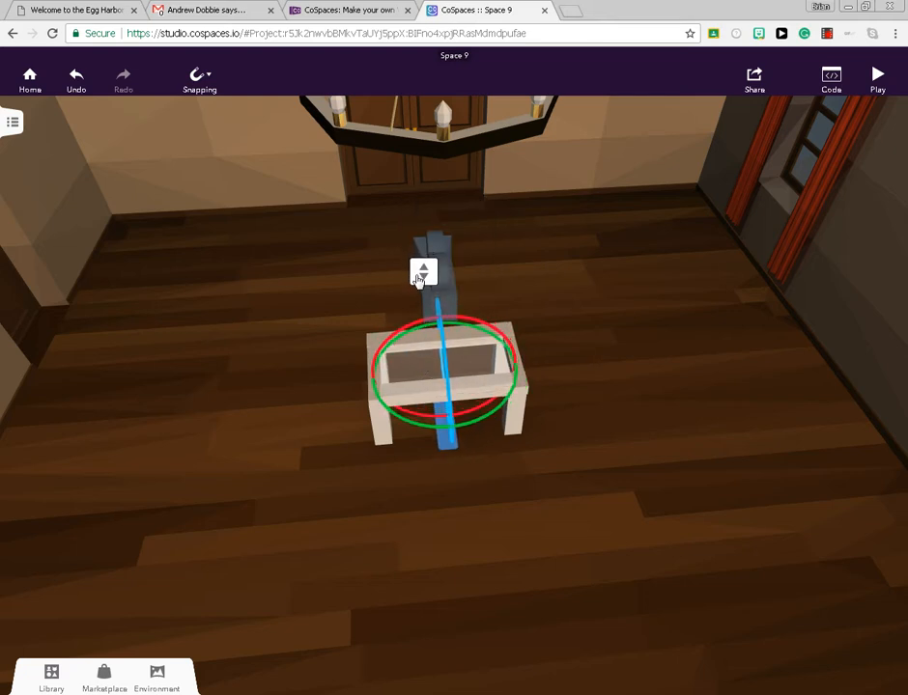
pyautogui.moveTo(408, 363); pyautogui.dragTo(408, 352)
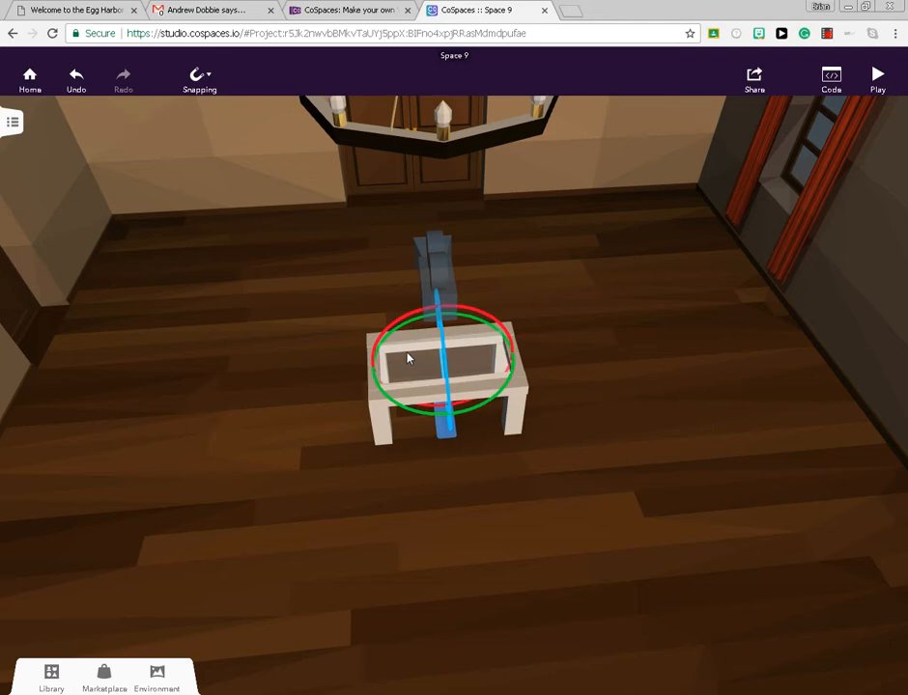
pyautogui.scroll(-1, 407, 353)
pyautogui.press('Up')
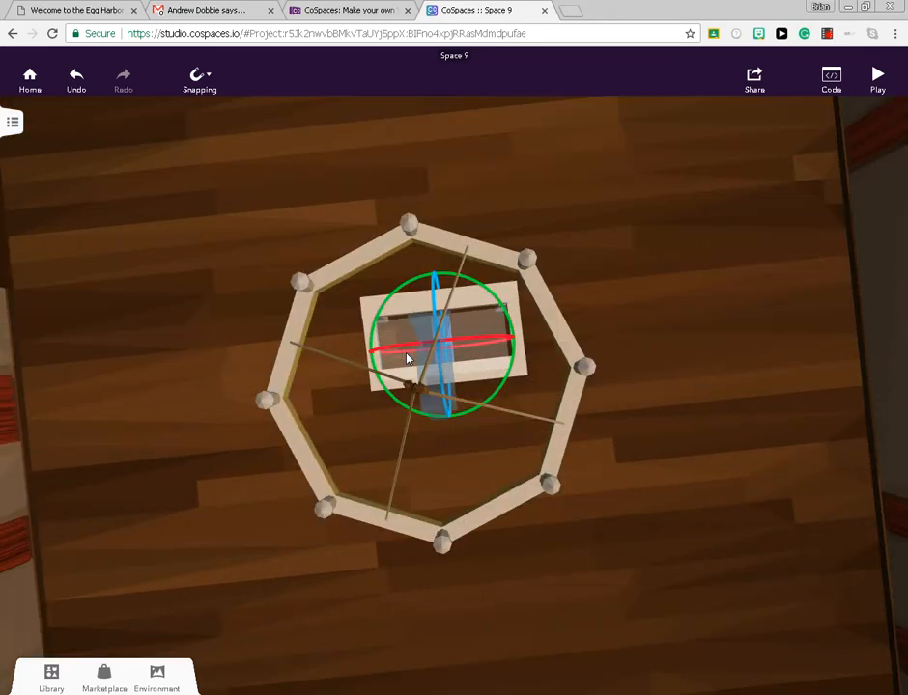
pyautogui.moveTo(395, 336); pyautogui.dragTo(399, 330)
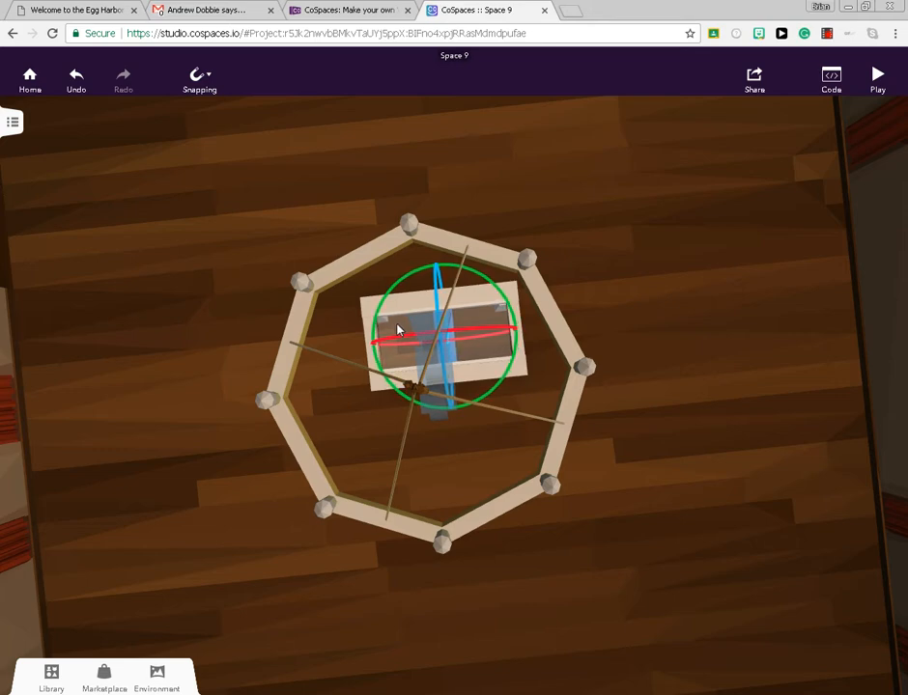
# - Set the glass pane's Y size to 1.2 so it spans the length of the opening
pyautogui.click(397, 331)
pyautogui.click(459, 346)
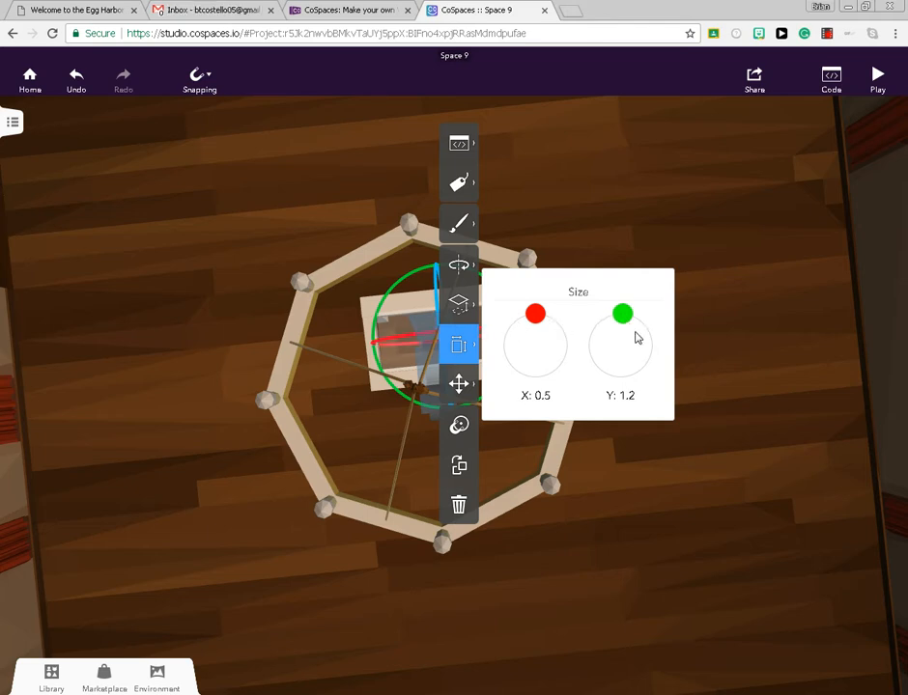
pyautogui.click(715, 391)
pyautogui.click(462, 346)
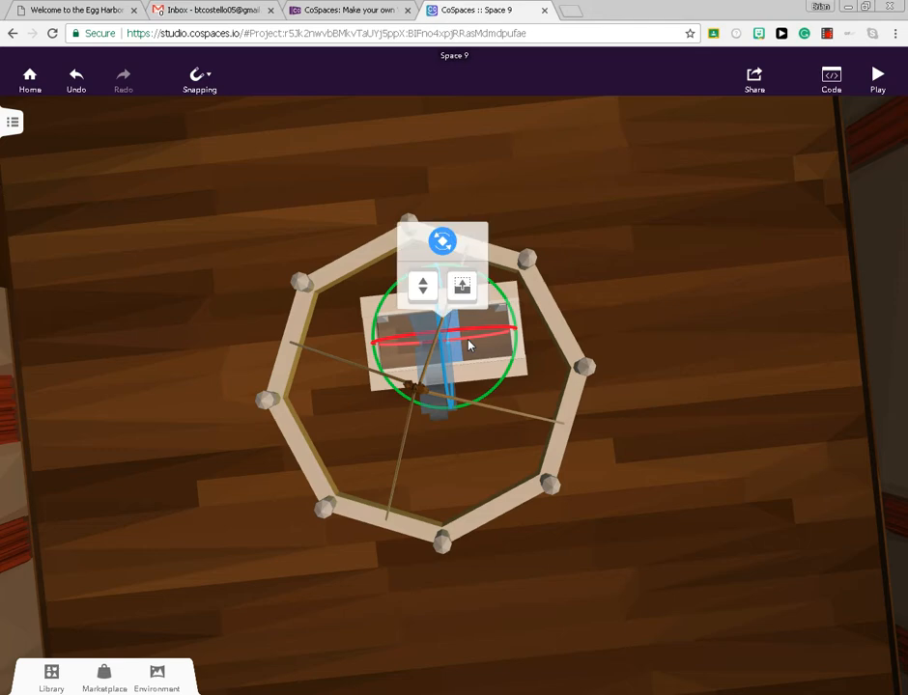
# - Lower the glass pane until it is level with the top of the table frame
pyautogui.click(427, 286)
pyautogui.moveTo(426, 298)
pyautogui.mouseDown()
pyautogui.moveTo(427, 318)
pyautogui.moveTo(426, 299)
pyautogui.mouseUp()
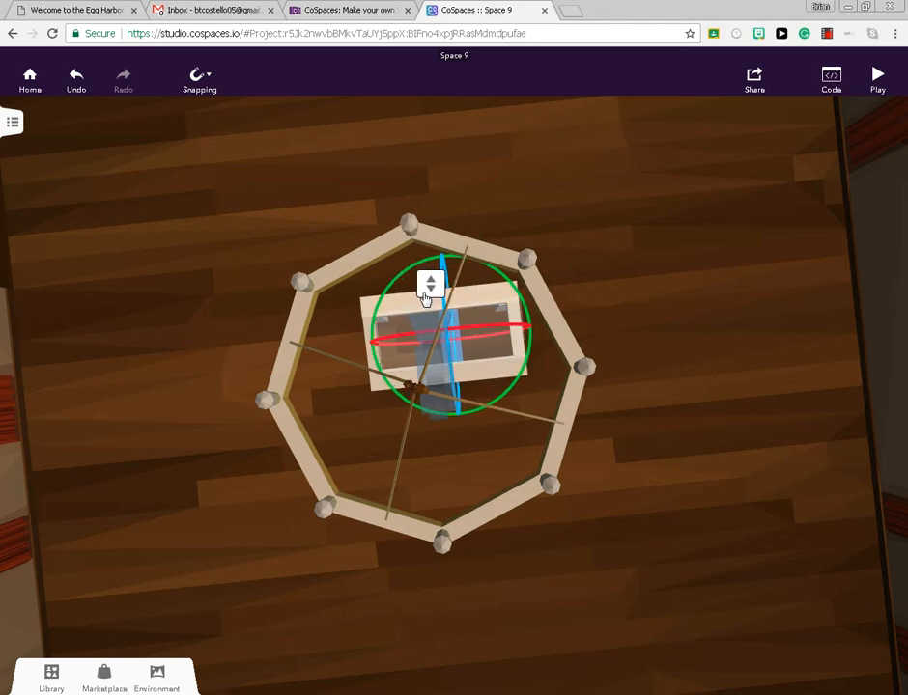
pyautogui.click(415, 349)
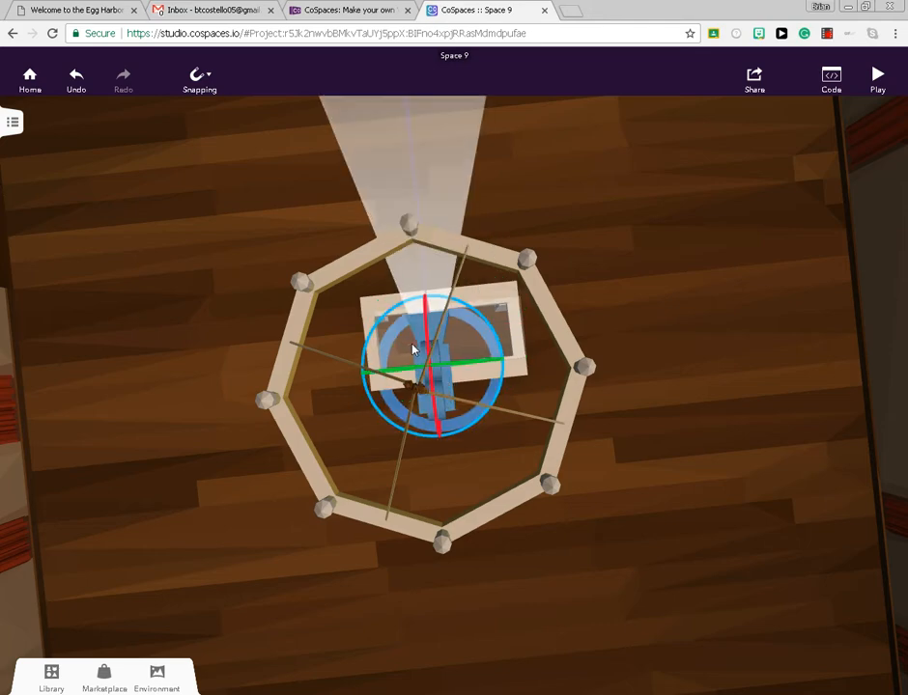
pyautogui.moveTo(417, 354); pyautogui.dragTo(444, 443)
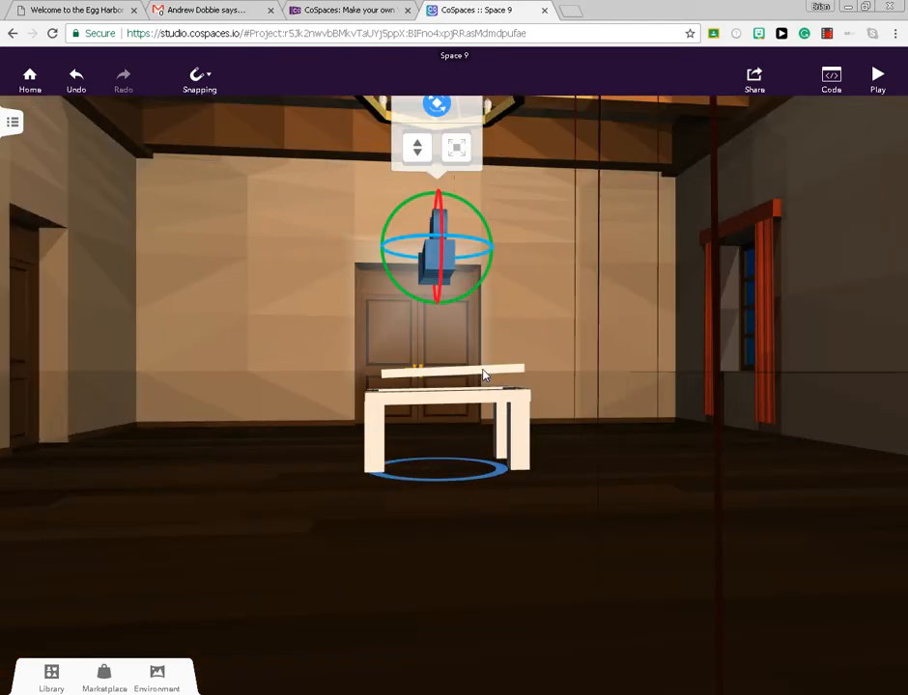
pyautogui.click(484, 375)
pyautogui.moveTo(518, 348); pyautogui.dragTo(518, 349)
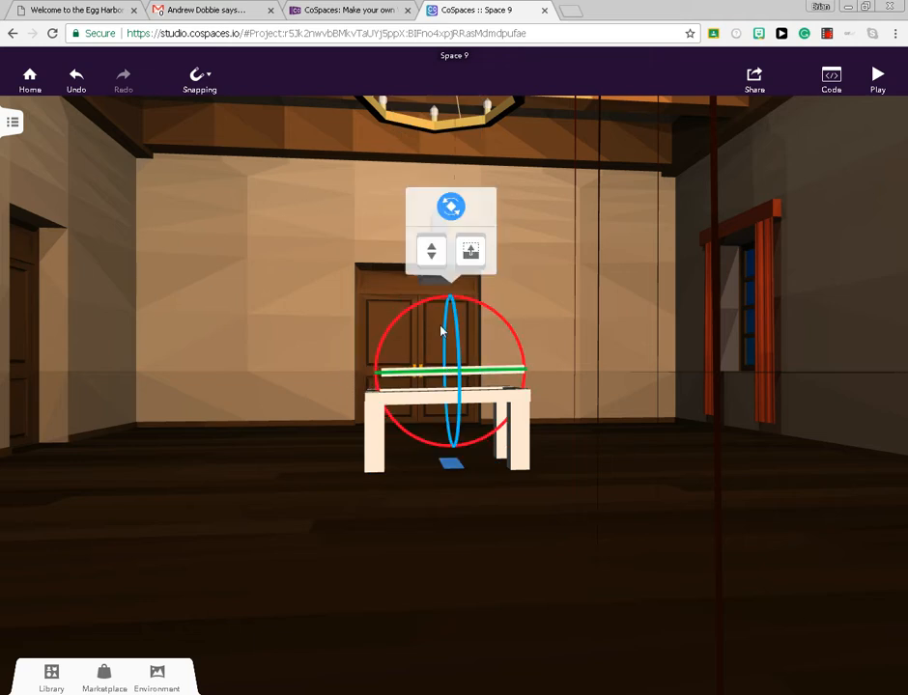
pyautogui.moveTo(432, 253); pyautogui.dragTo(432, 275)
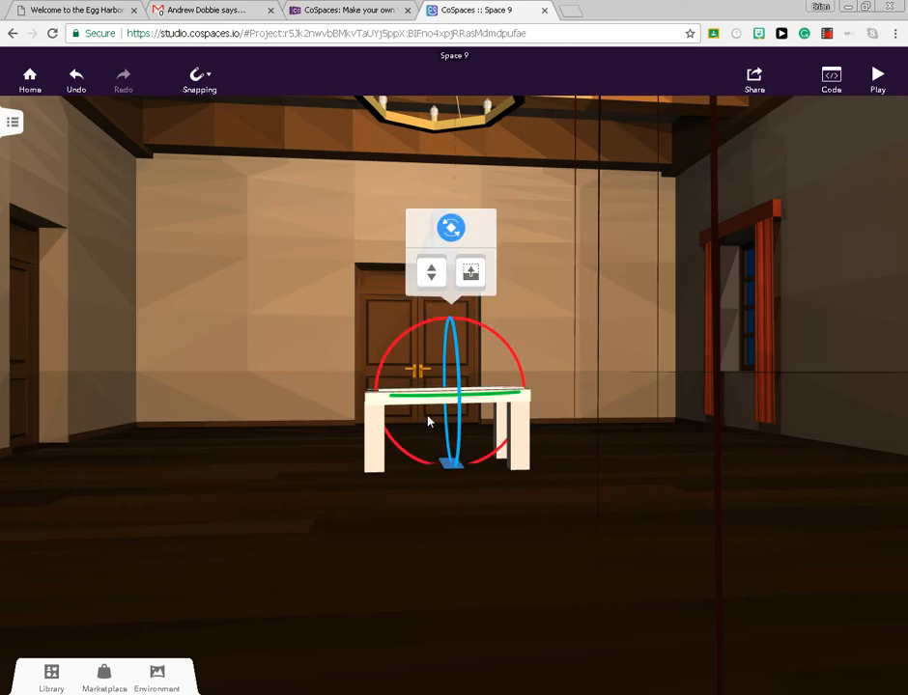
pyautogui.moveTo(433, 511); pyautogui.dragTo(409, 336)
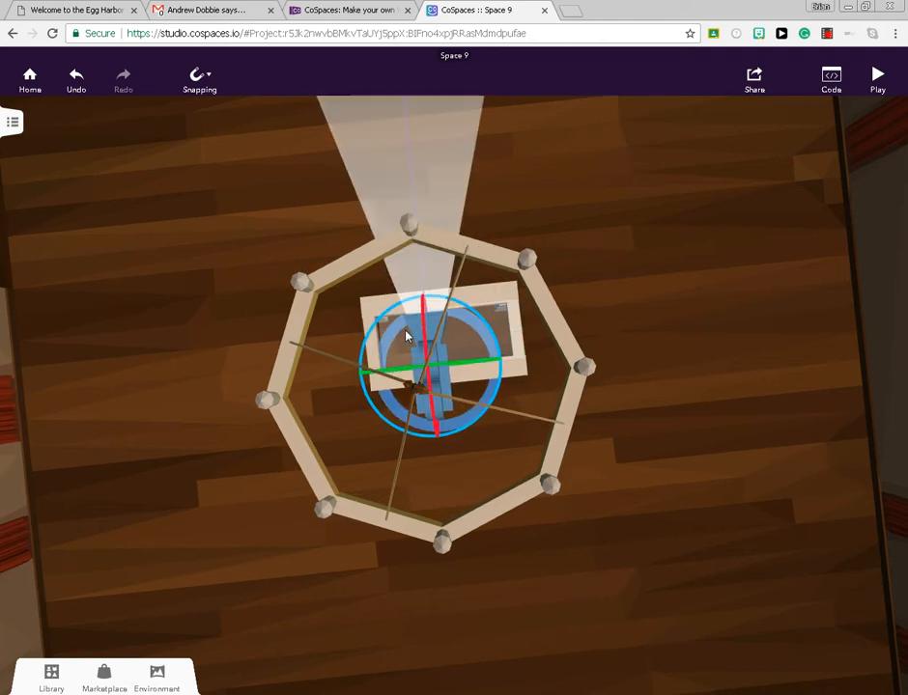
# - Select all the legs, beams, crosspieces and the glass pane, and group them into one table object
pyautogui.click(647, 398)
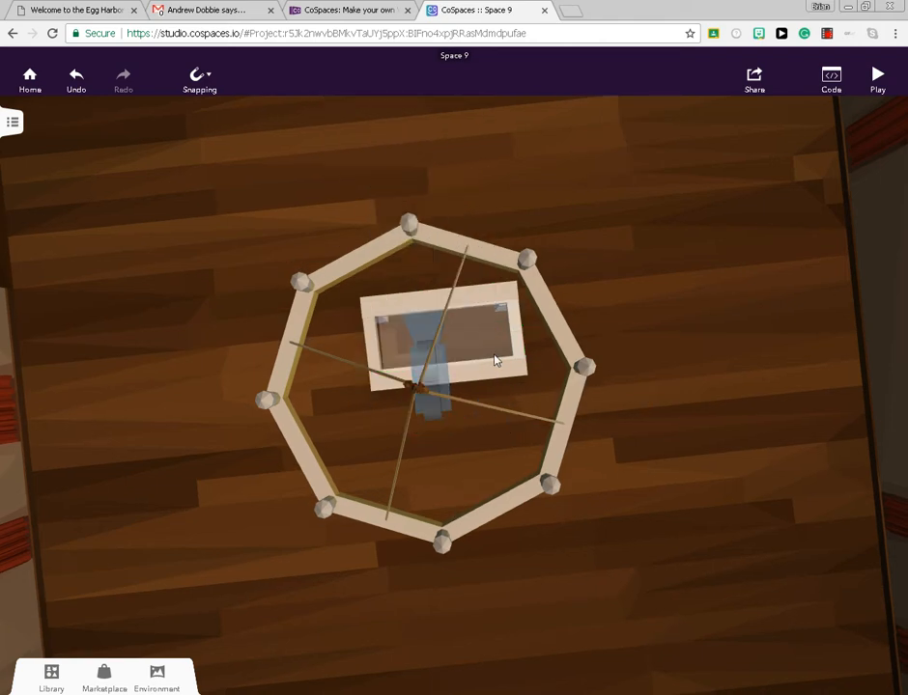
pyautogui.moveTo(647, 428); pyautogui.dragTo(592, 469)
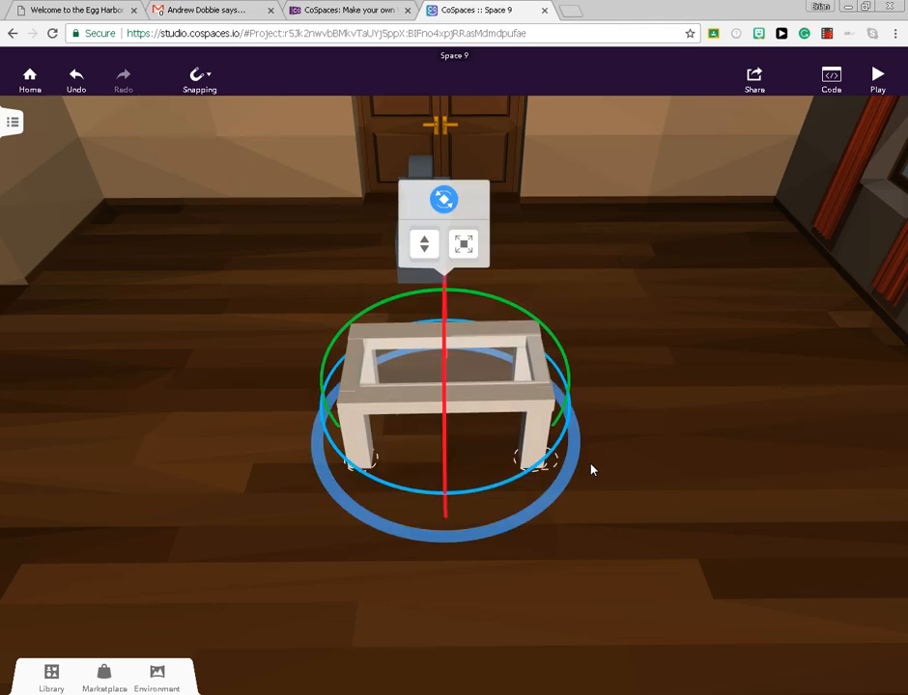
pyautogui.rightClick(414, 391)
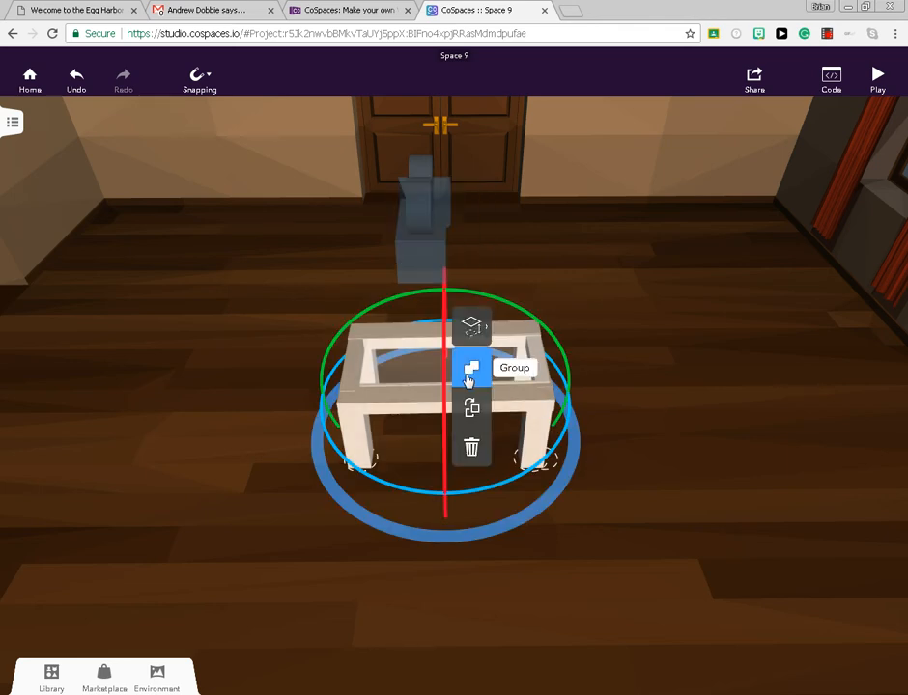
pyautogui.click(471, 367)
pyautogui.click(472, 365)
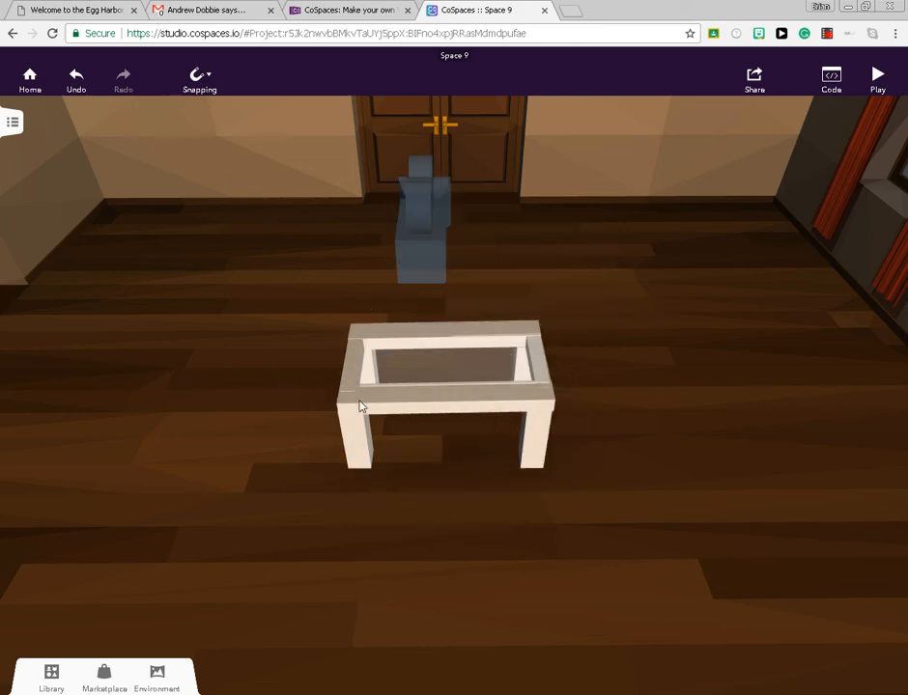